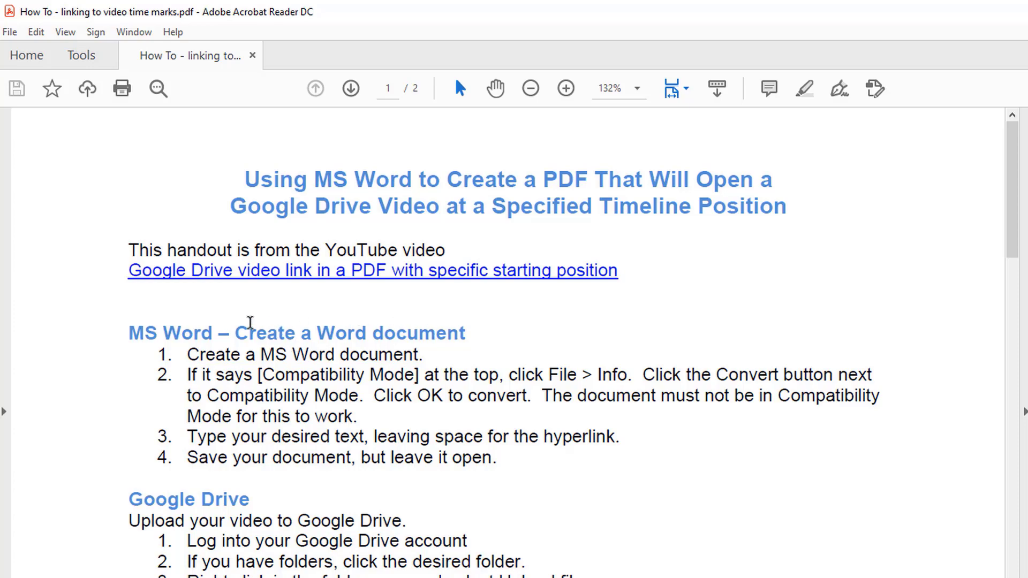
- Read through the handout's instructions on Word setup, Google Drive sharing and creating links with time marks
scroll(205, 333, down, 5)
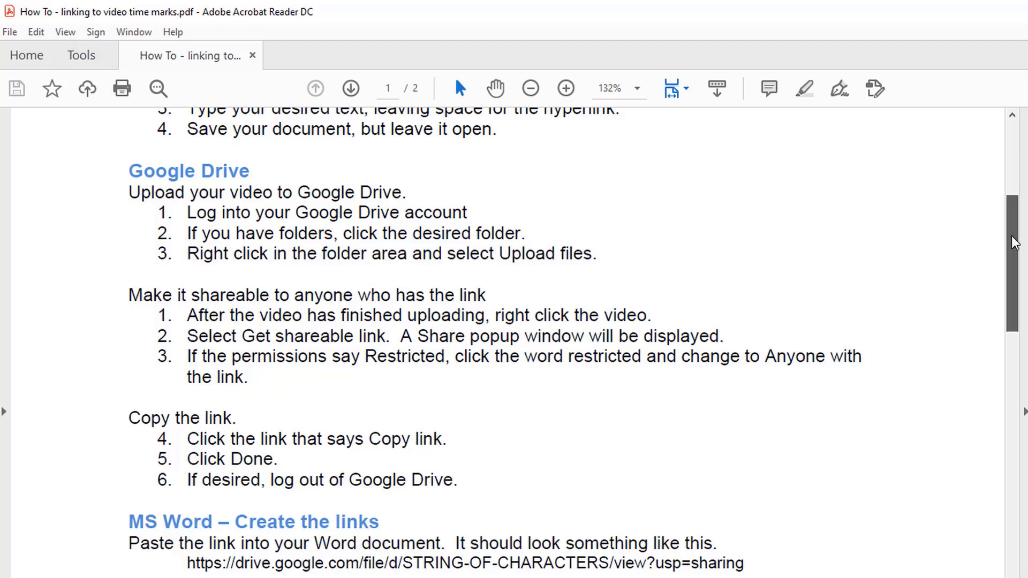
drag(1002, 243, 1003, 321)
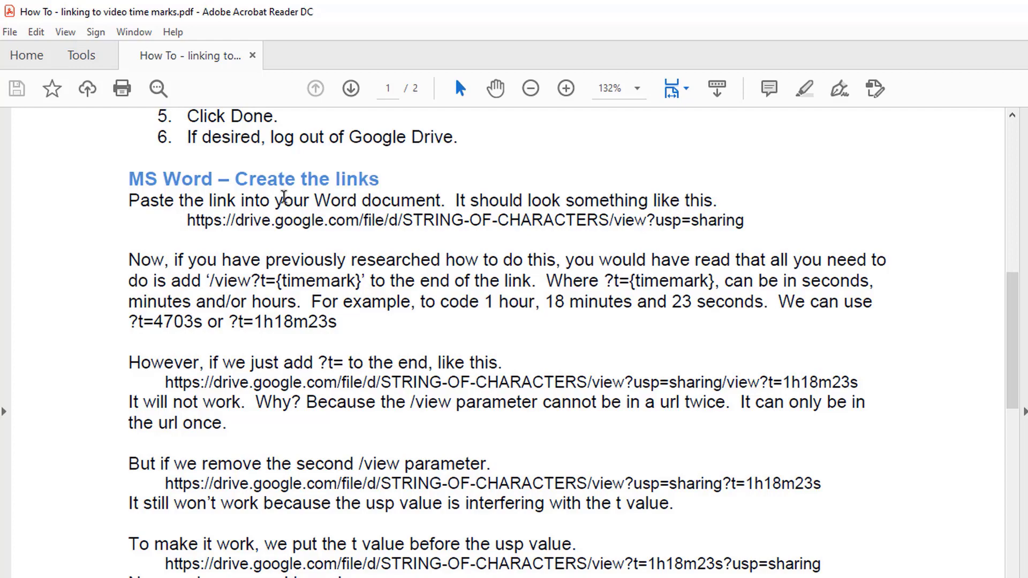
drag(1012, 298, 1011, 472)
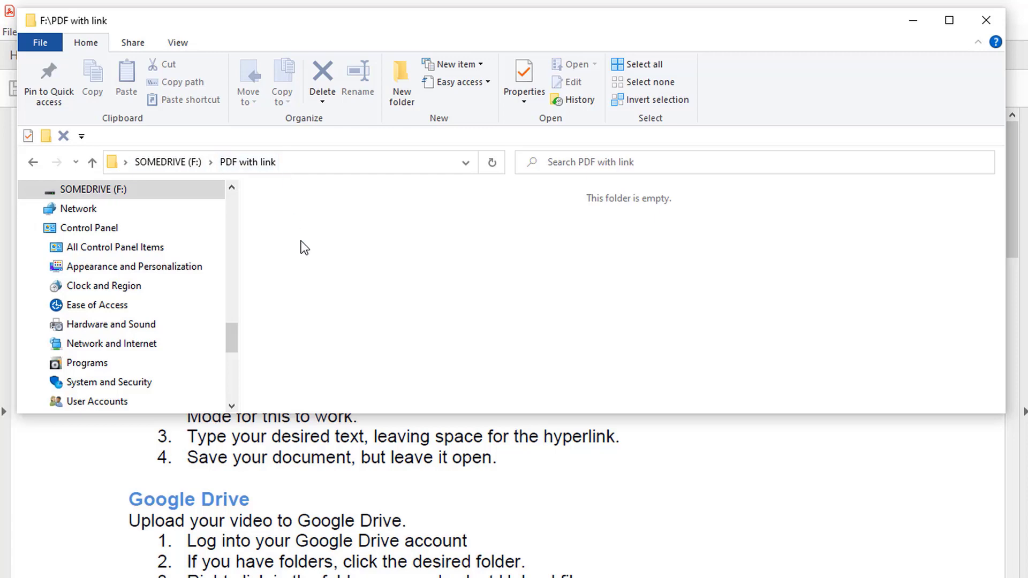
- Create a new Microsoft Word document in the "PDF with link" folder and name it "My Word document.docx"
right_click(355, 239)
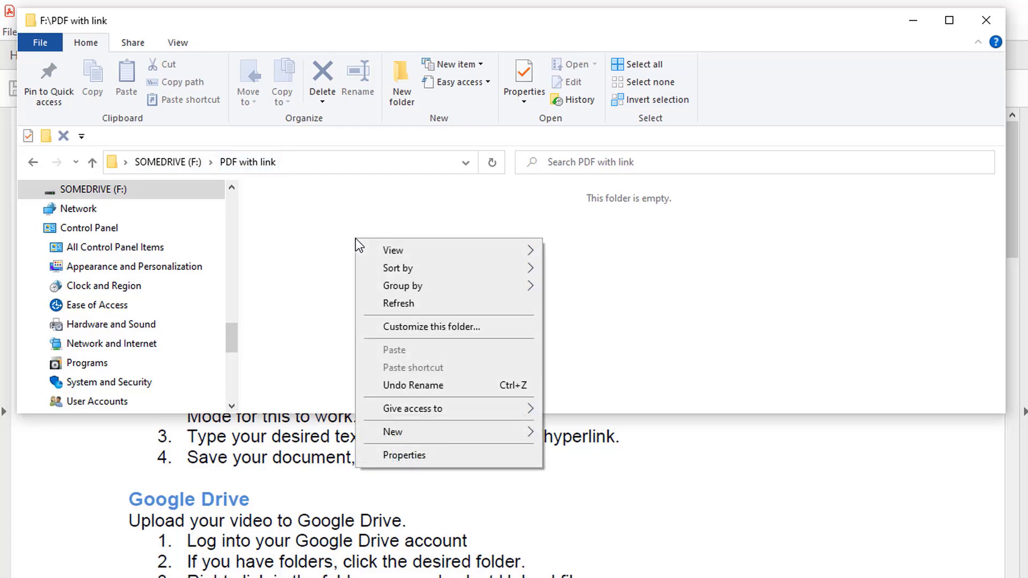
mouse_move(381, 432)
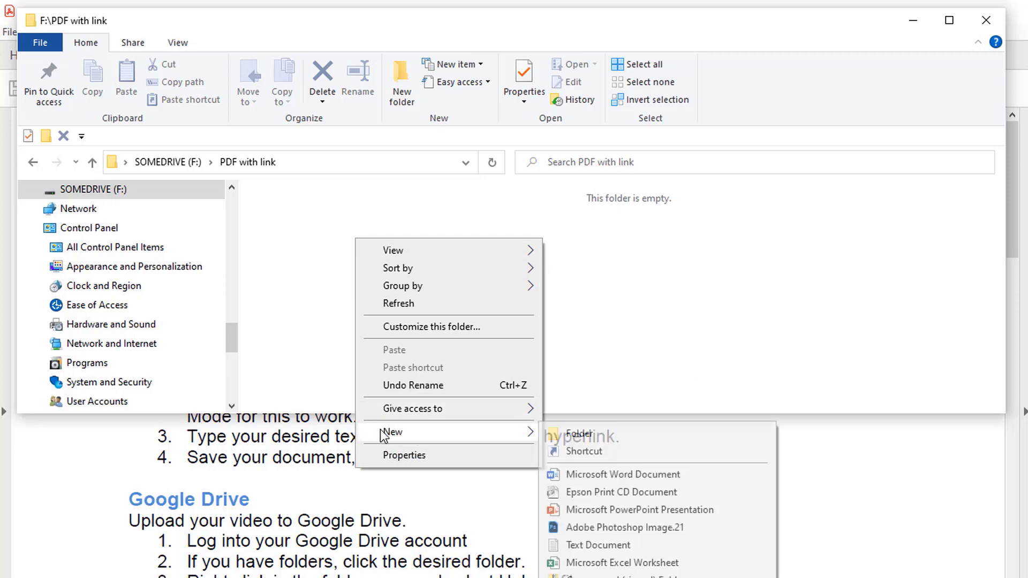
click(589, 474)
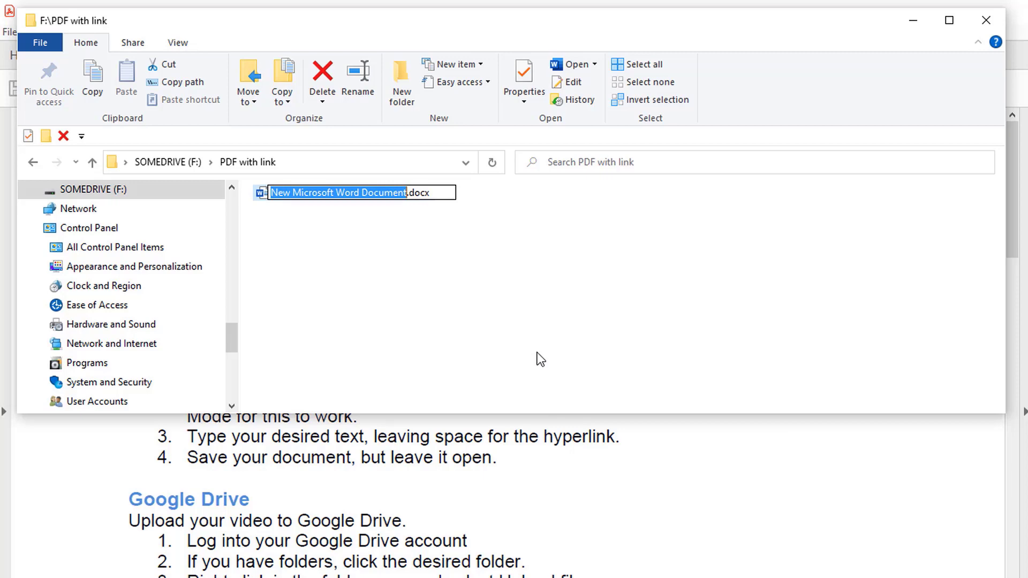
text(My Word )
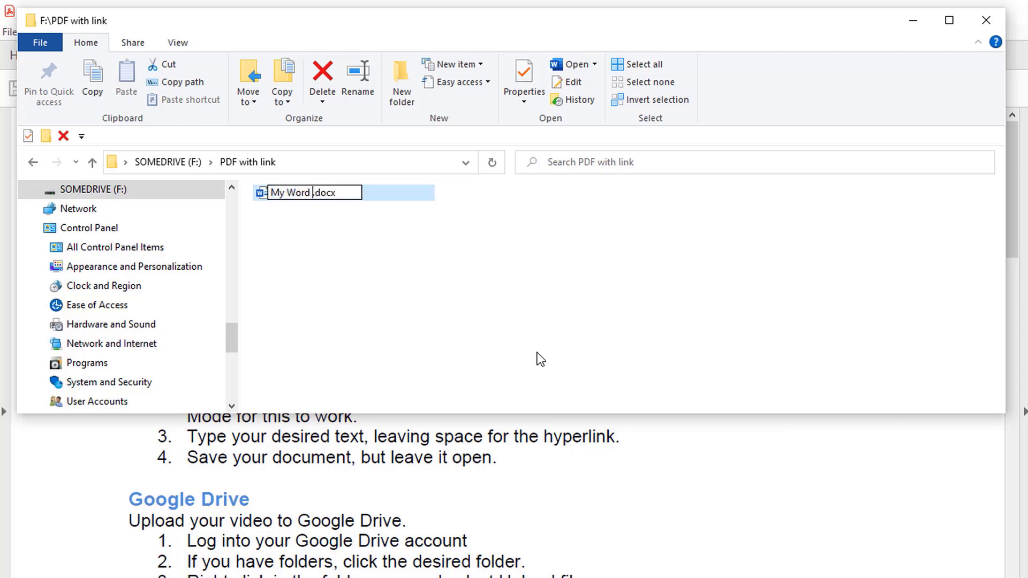
text(docume)
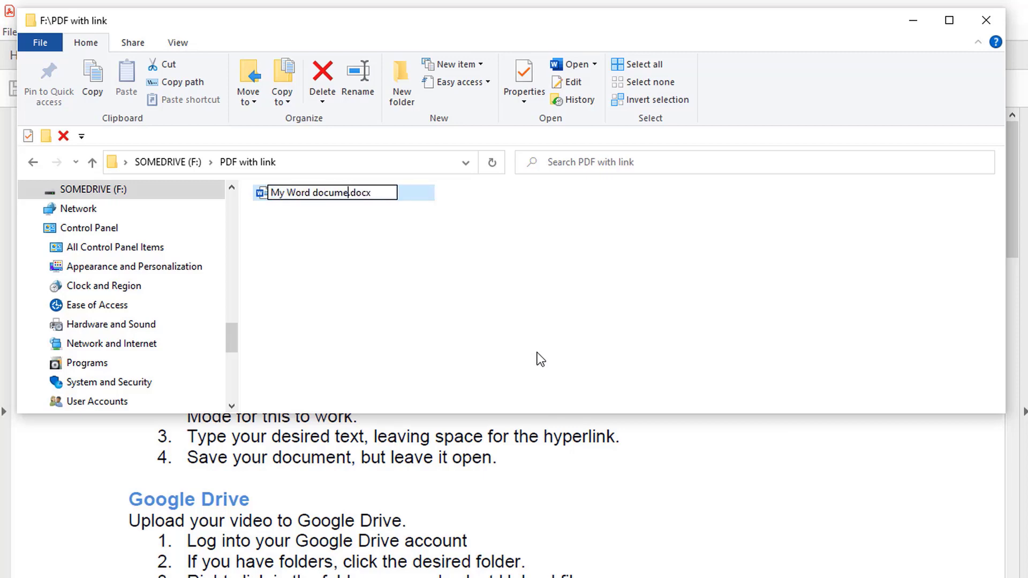
text(nt)
key(Return)
key(alt+Tab)
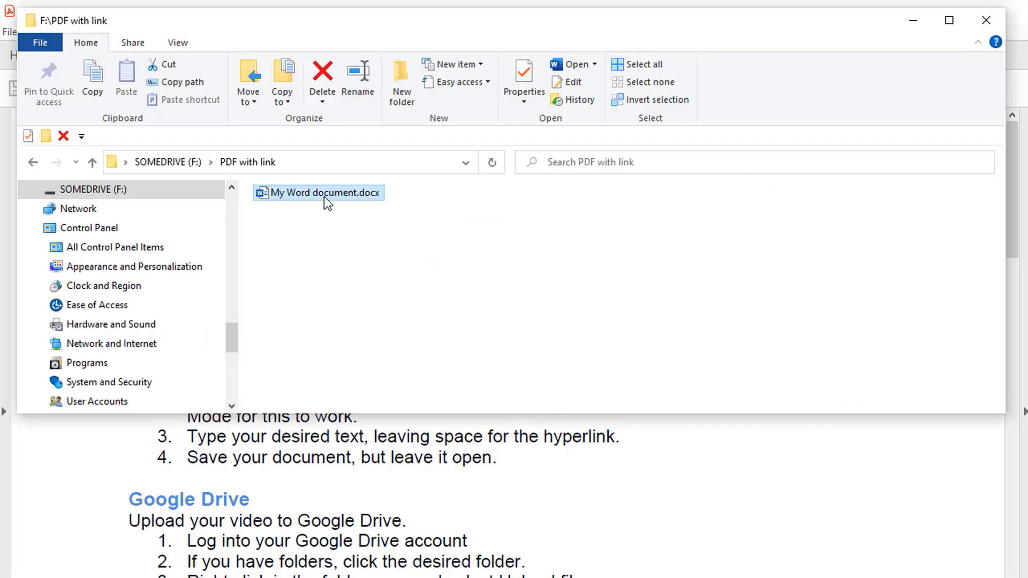
- Open "My Word document.docx" and convert it from Compatibility Mode to the newest file format
double_click(323, 194)
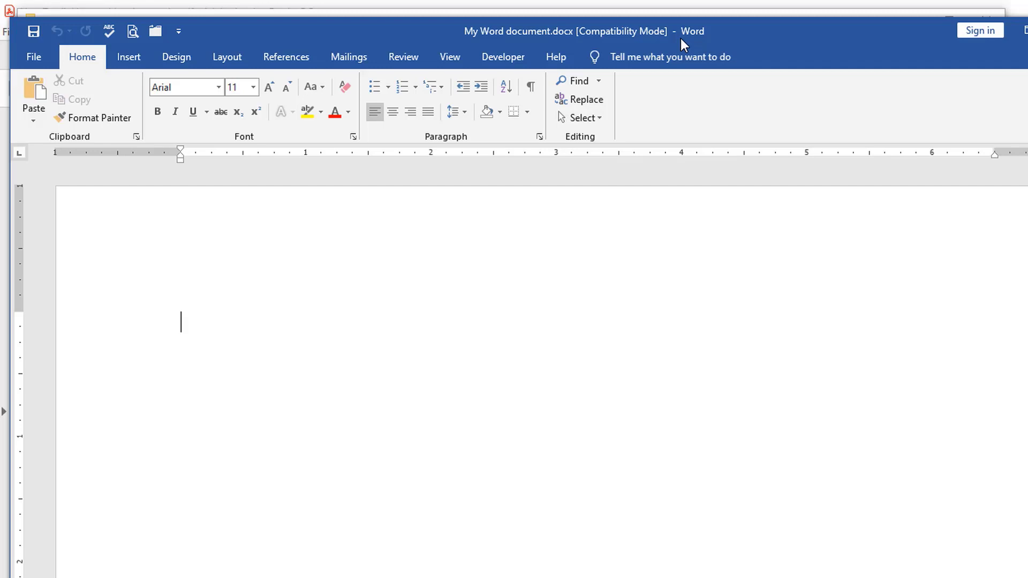
click(31, 56)
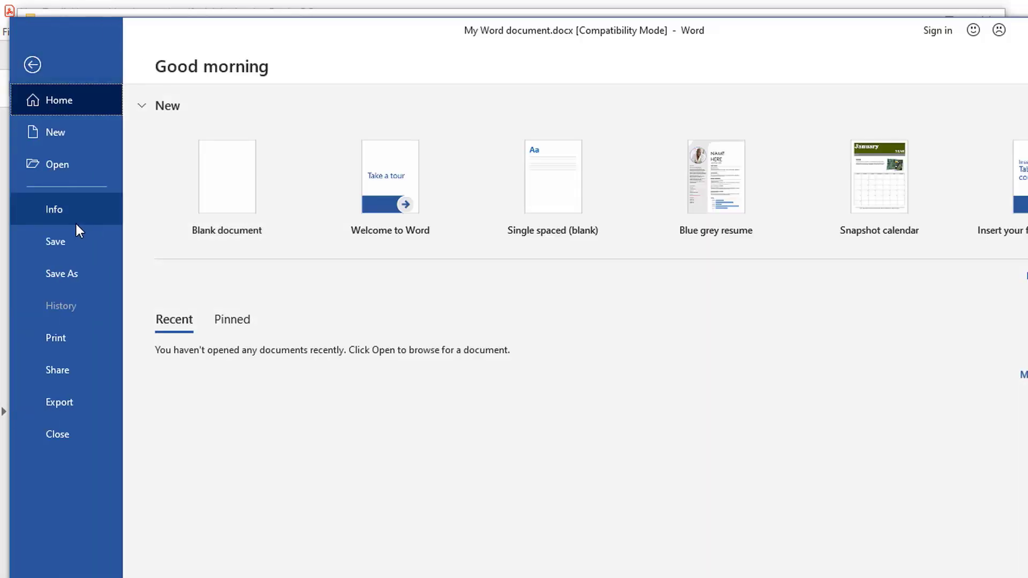
click(61, 215)
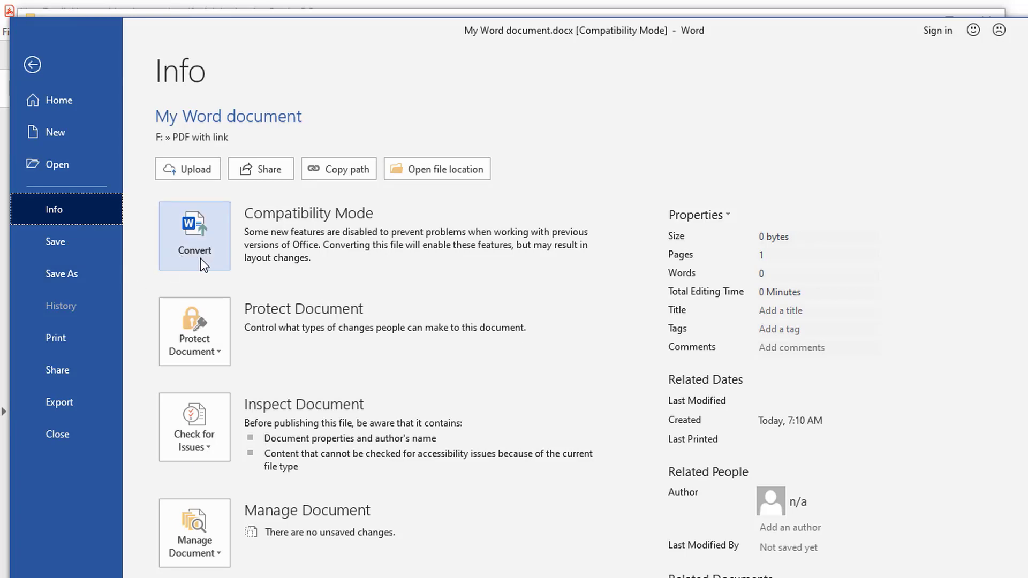
click(174, 246)
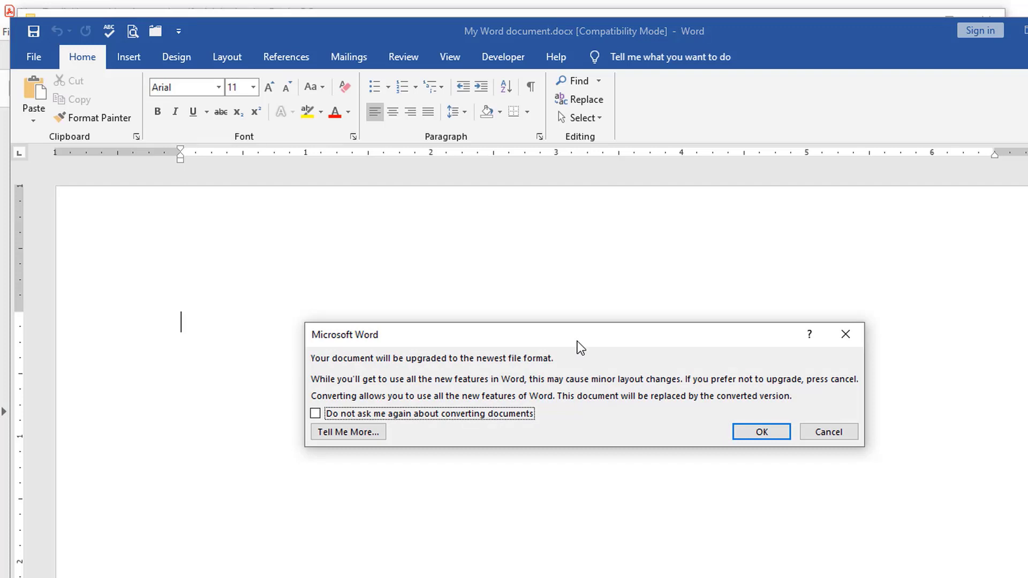
click(760, 436)
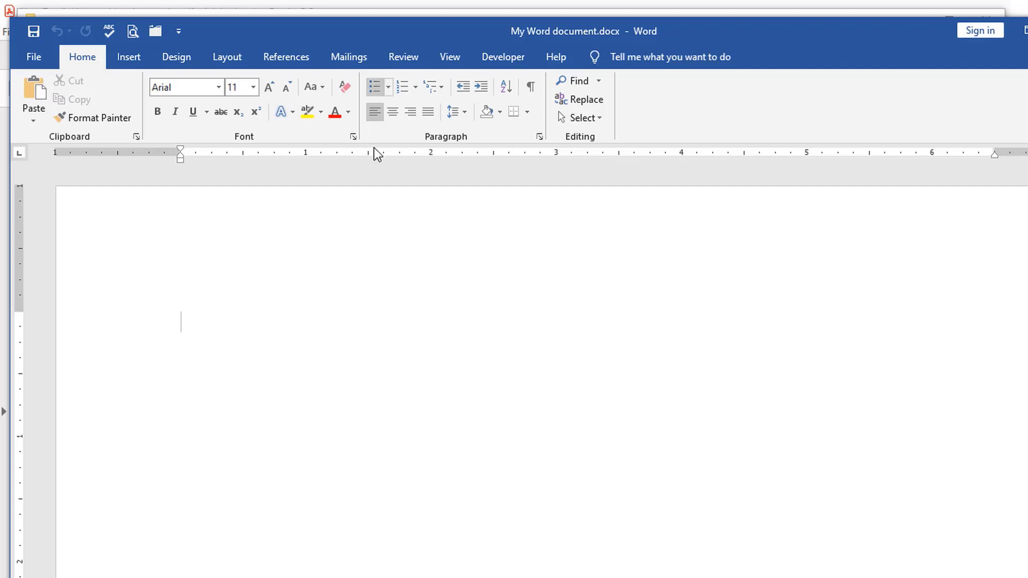
- Set the document's page margins to Narrow, with 0.5" on all sides
click(225, 57)
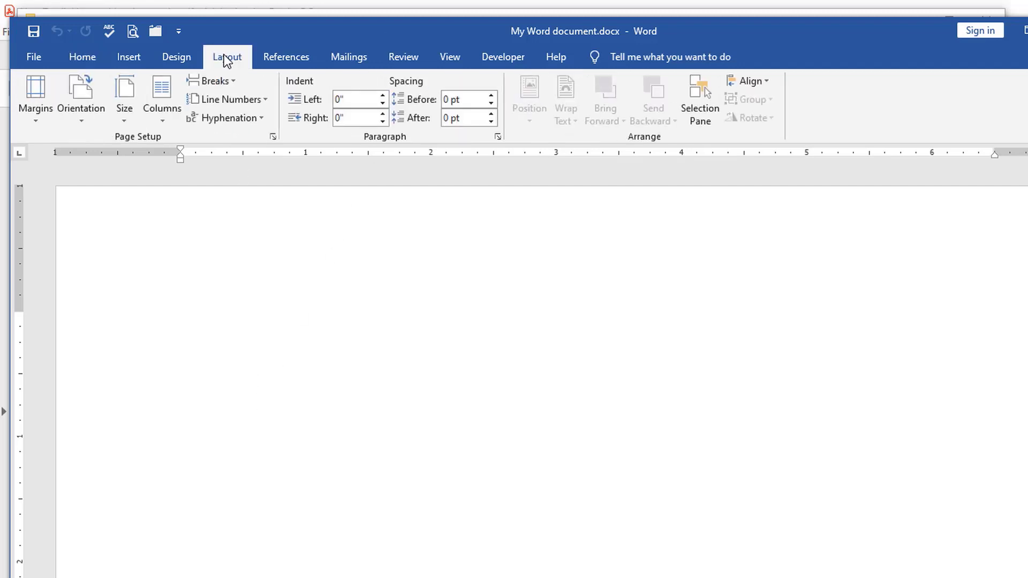
click(36, 112)
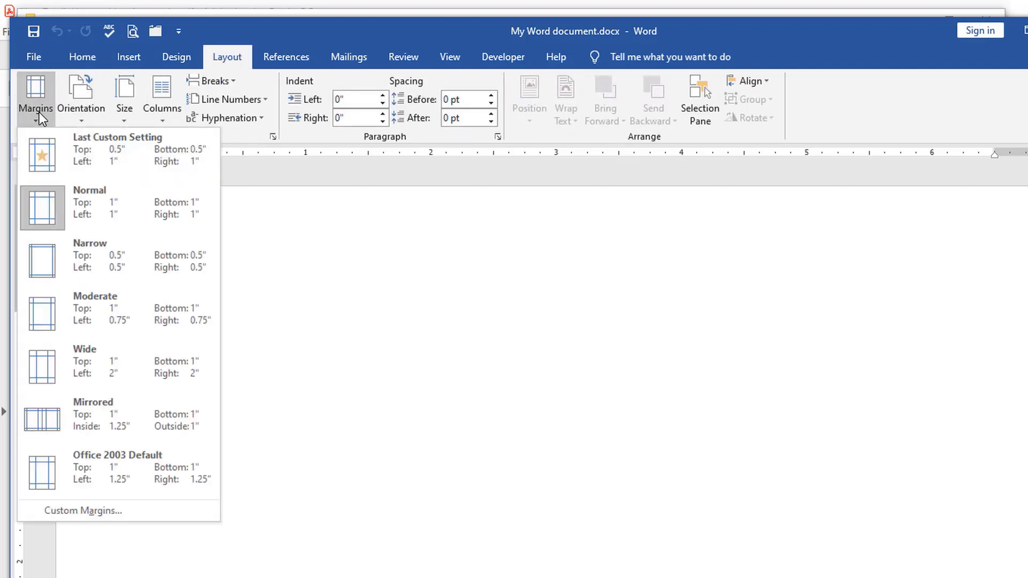
click(124, 266)
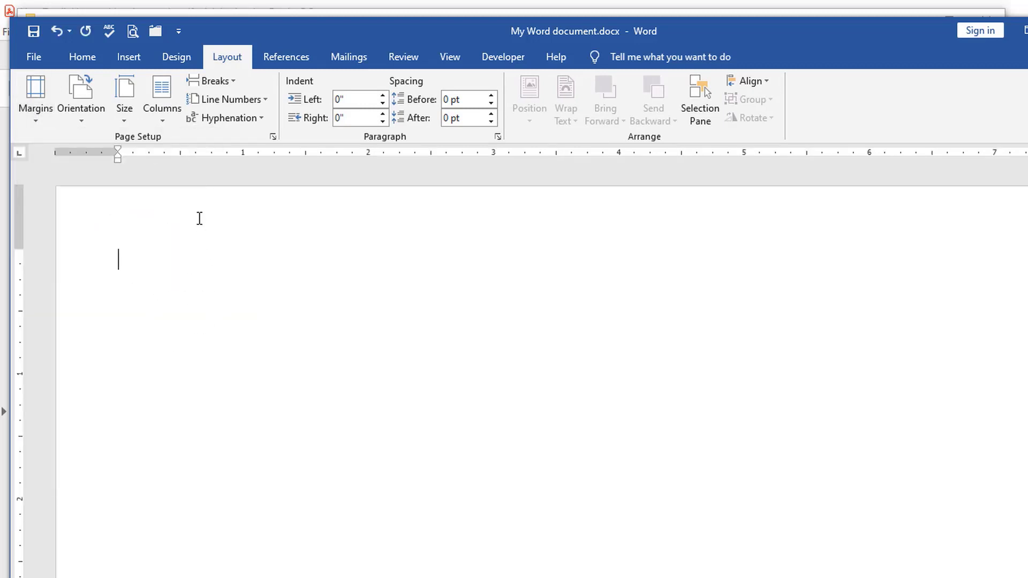
- Enter the line "Please refer to the material in Chapter 1", leaving blank space below it for a link
text(Please refe)
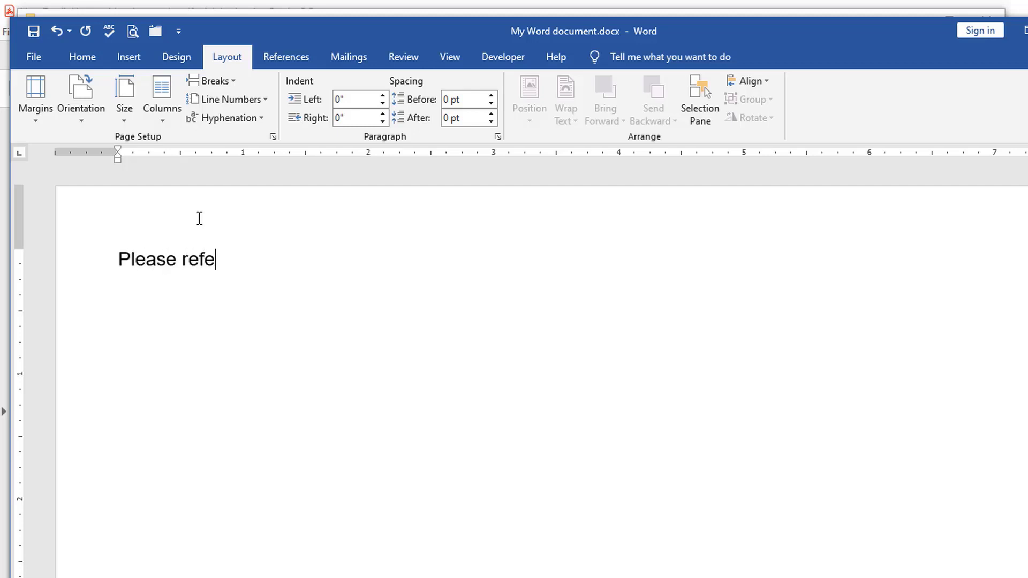
text(r to the mat)
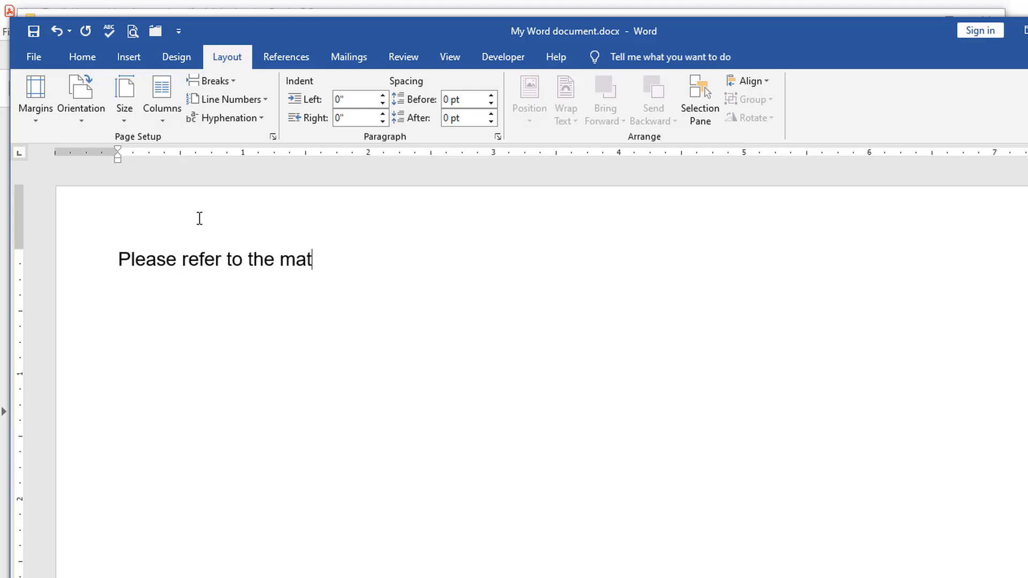
text(erial in Chapt)
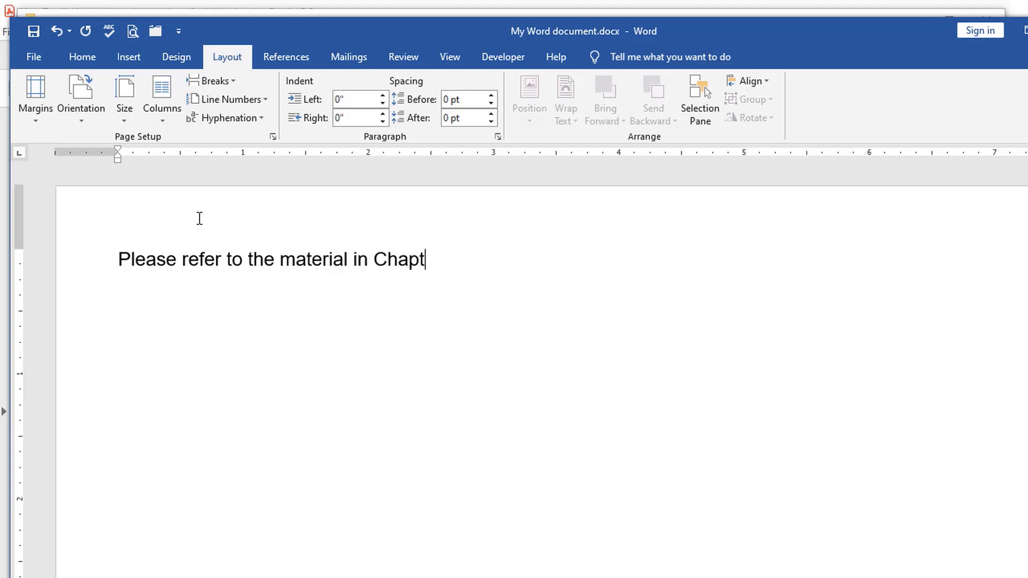
text(er 1)
key(Return)
key(Return)
- Add the line "Next week, we will cover Chapter 2" with an empty line below it, and save the document
text(Next week, we will)
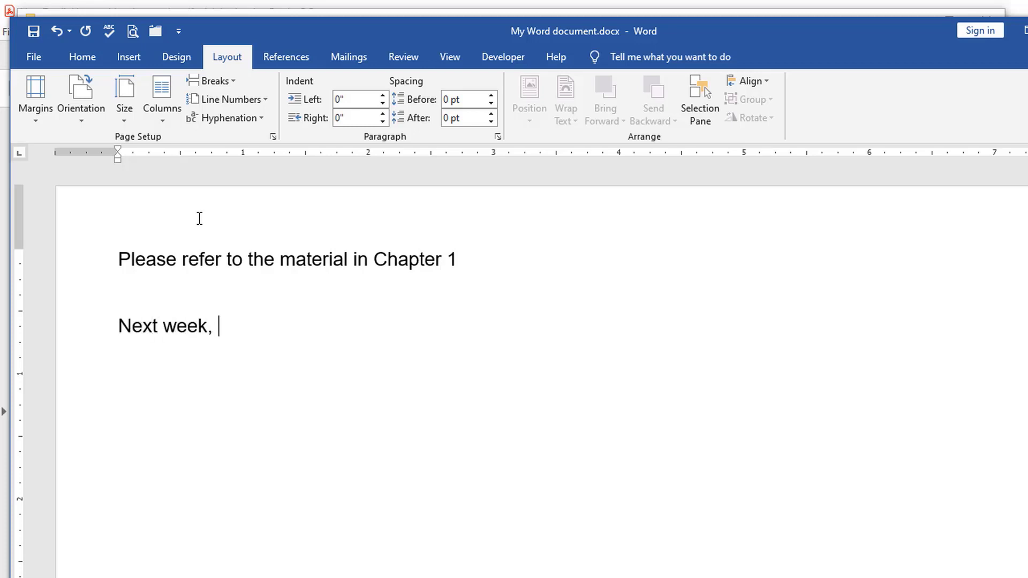
text( cov)
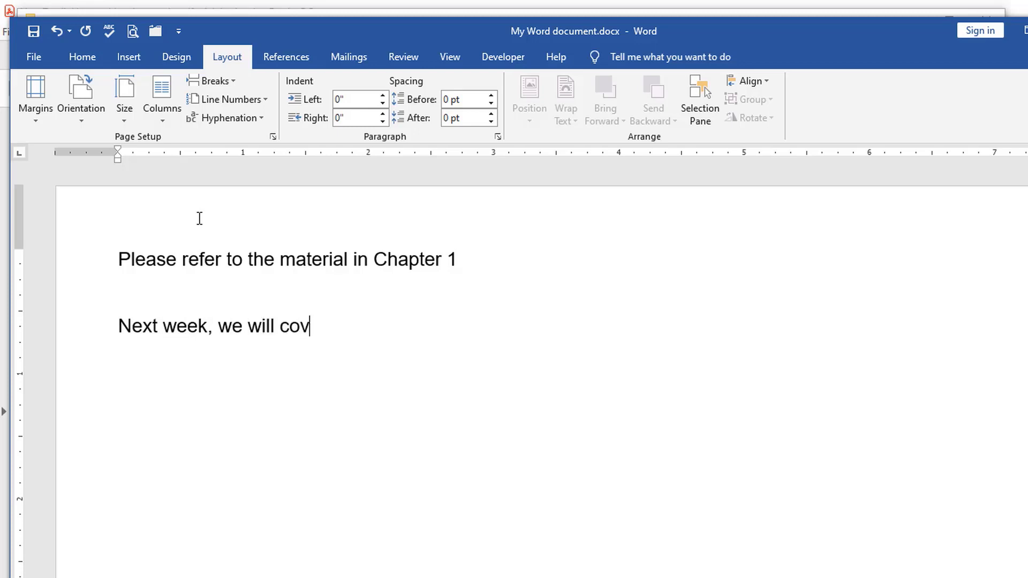
text(er Chapter 2)
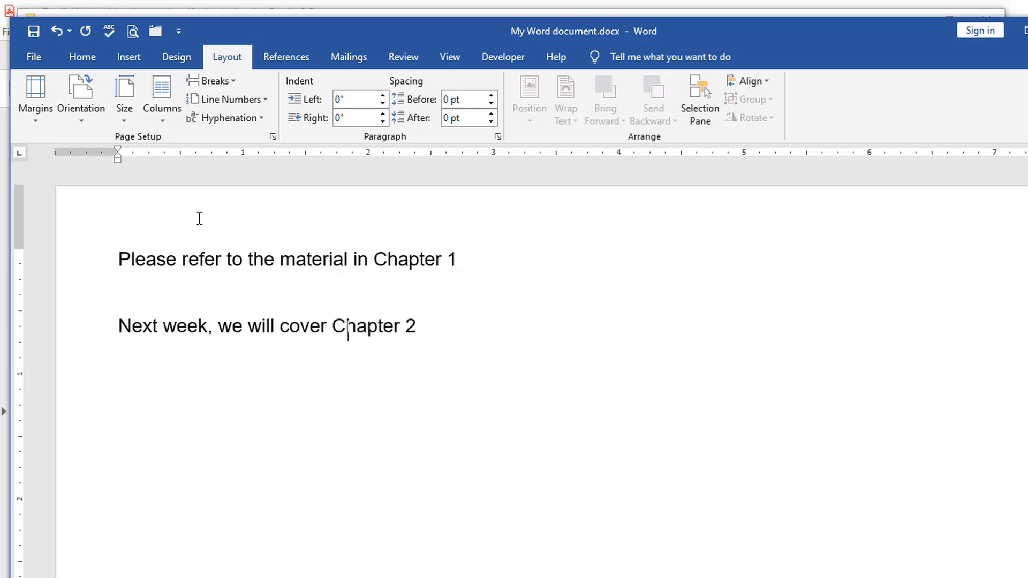
key(Return)
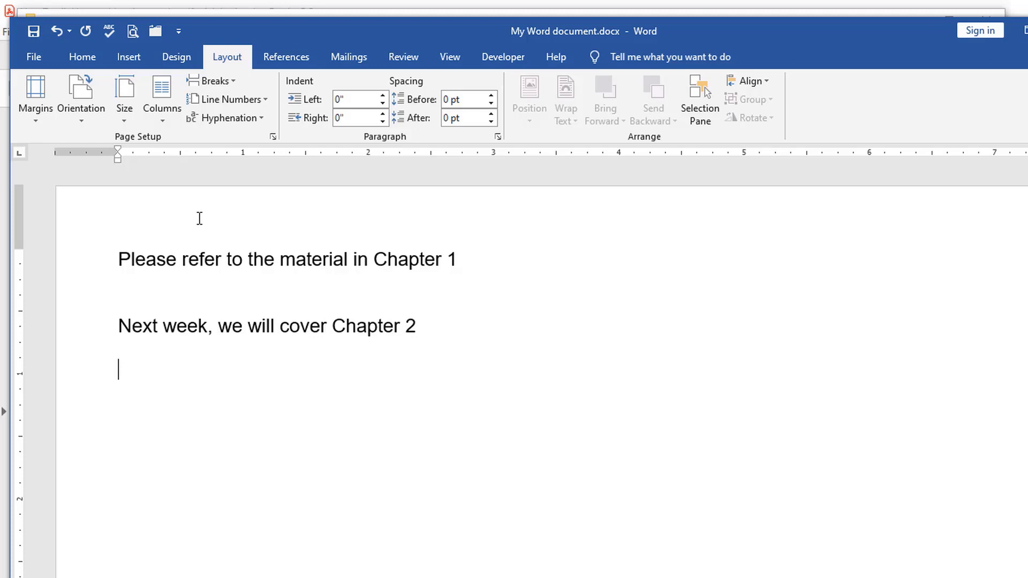
click(34, 31)
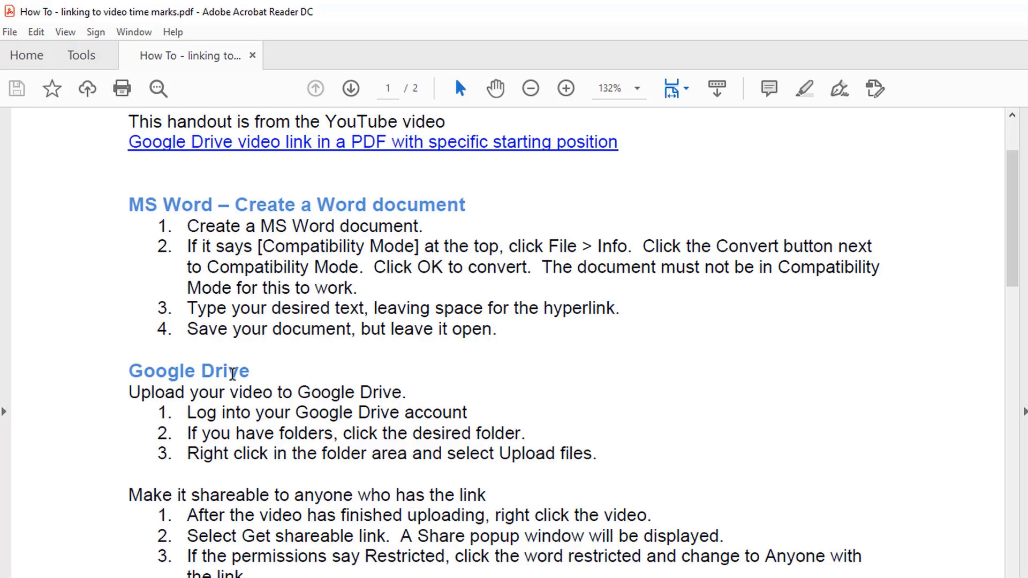
- Check the handout's Google Drive section, switch to the browser and go to Google Drive from the Google home page
scroll(232, 373, down, 1)
scroll(229, 309, down, 1)
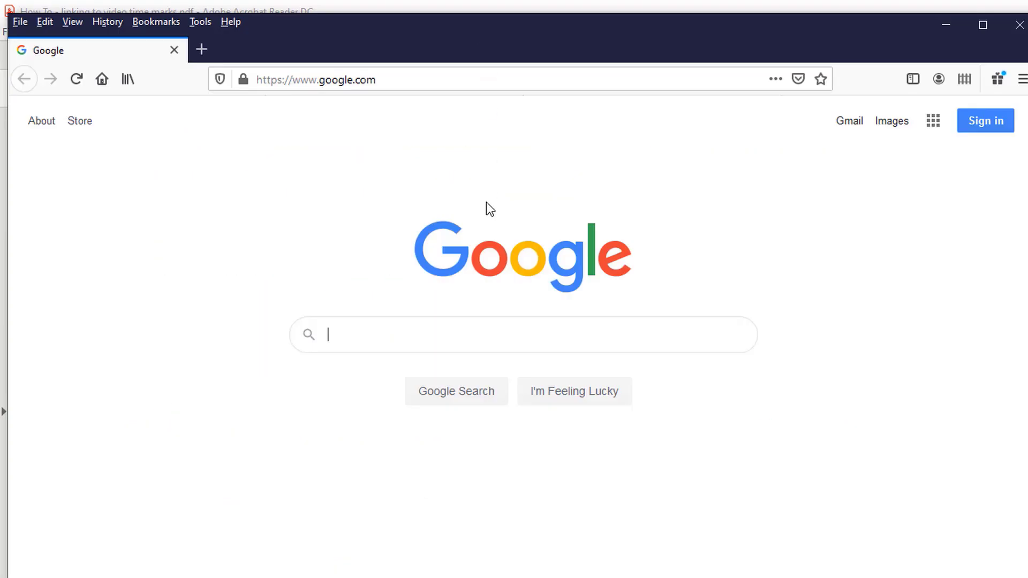
click(932, 127)
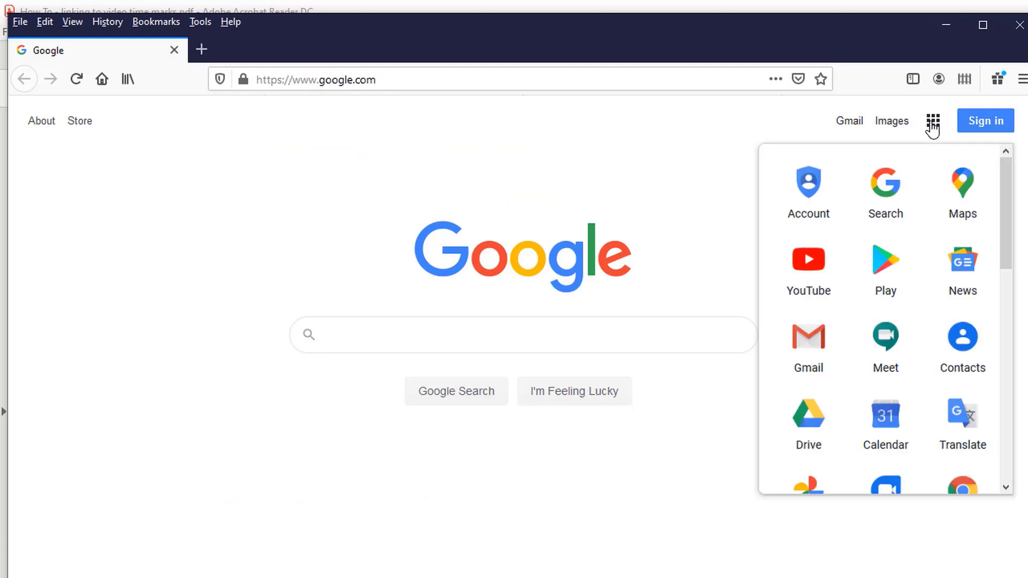
click(822, 421)
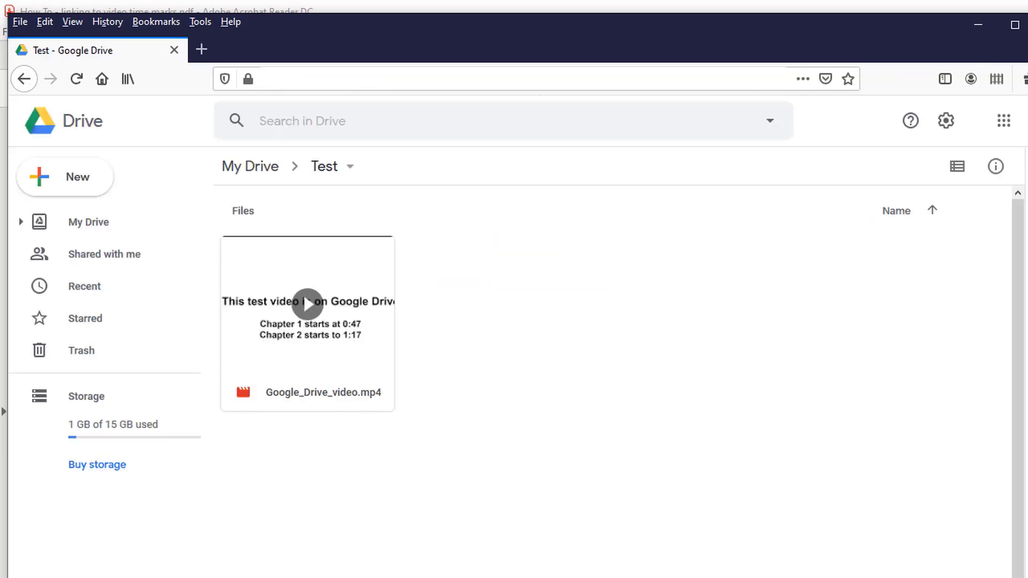
- Review the handout's upload instructions and the options for uploading files to the Test folder in Google Drive
key(alt+Tab)
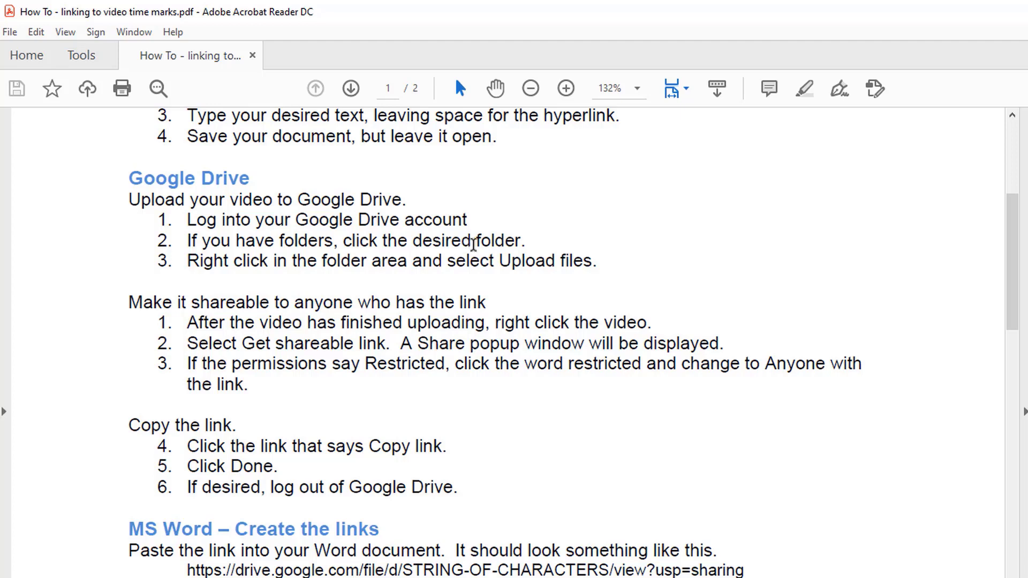
key(alt+Tab)
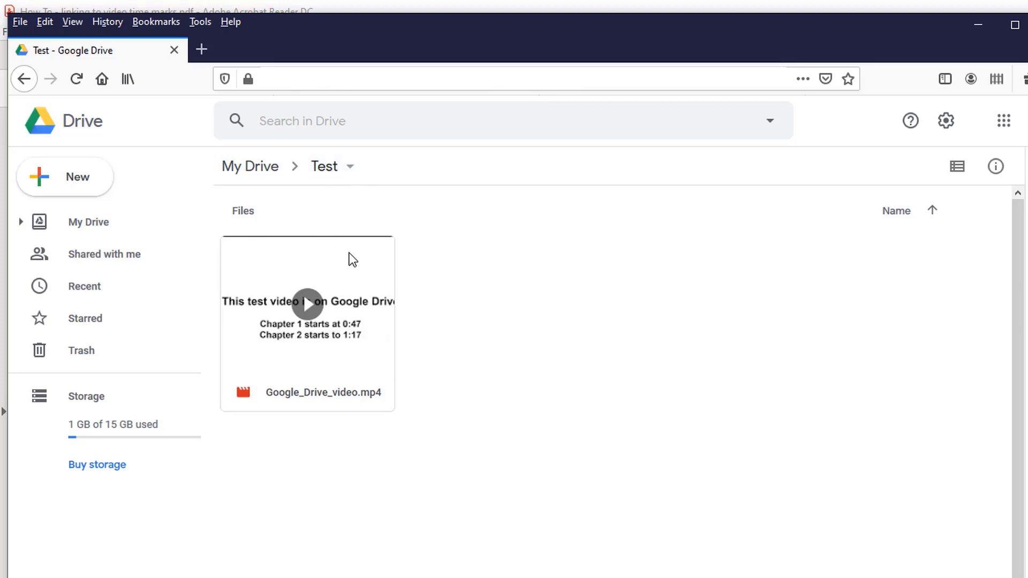
right_click(457, 284)
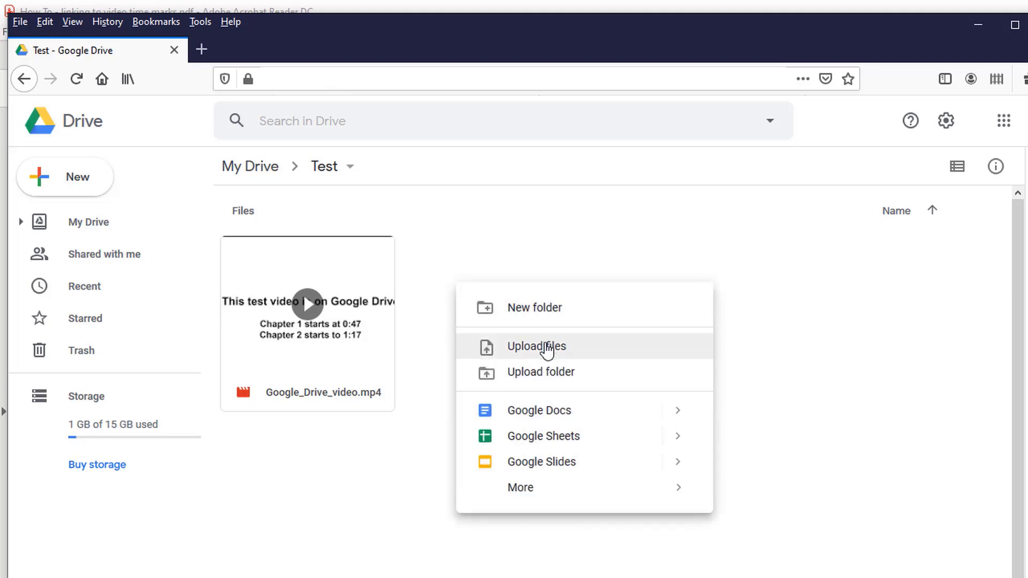
click(405, 436)
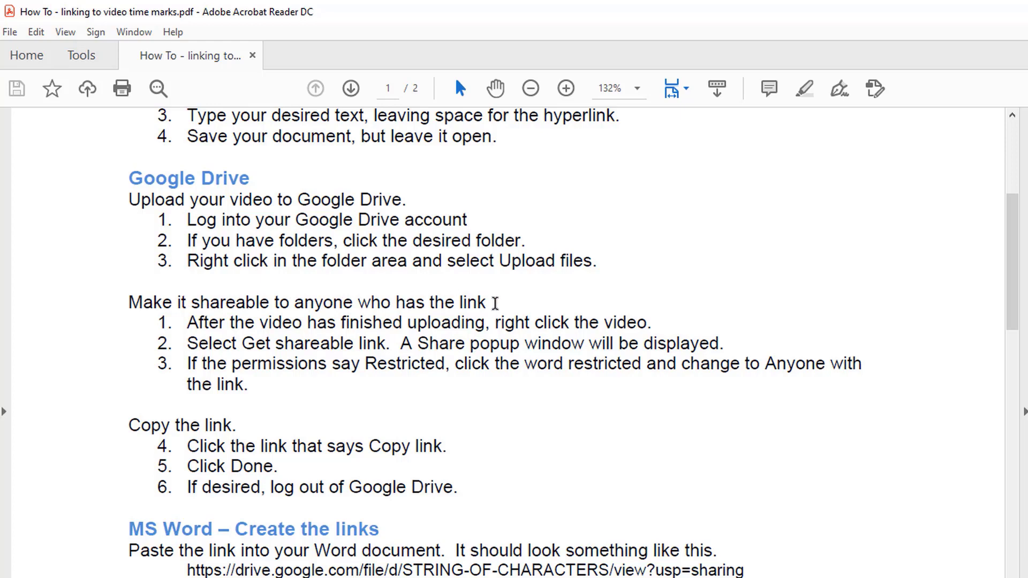
- Switch to Google Drive in the browser and set link sharing for Google_Drive_video.mp4 to "Anyone with the link"
key(alt+Tab)
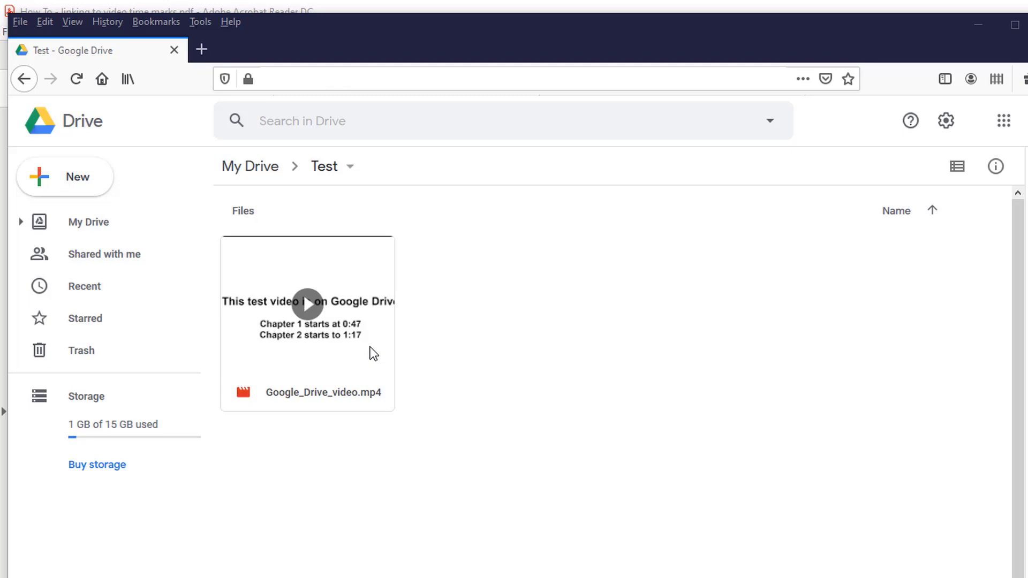
right_click(330, 361)
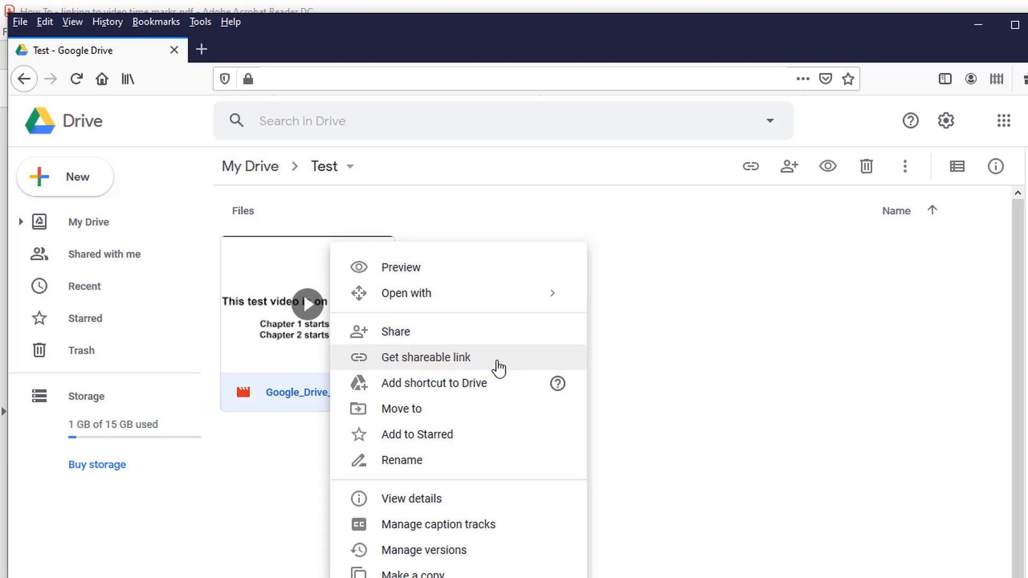
click(481, 366)
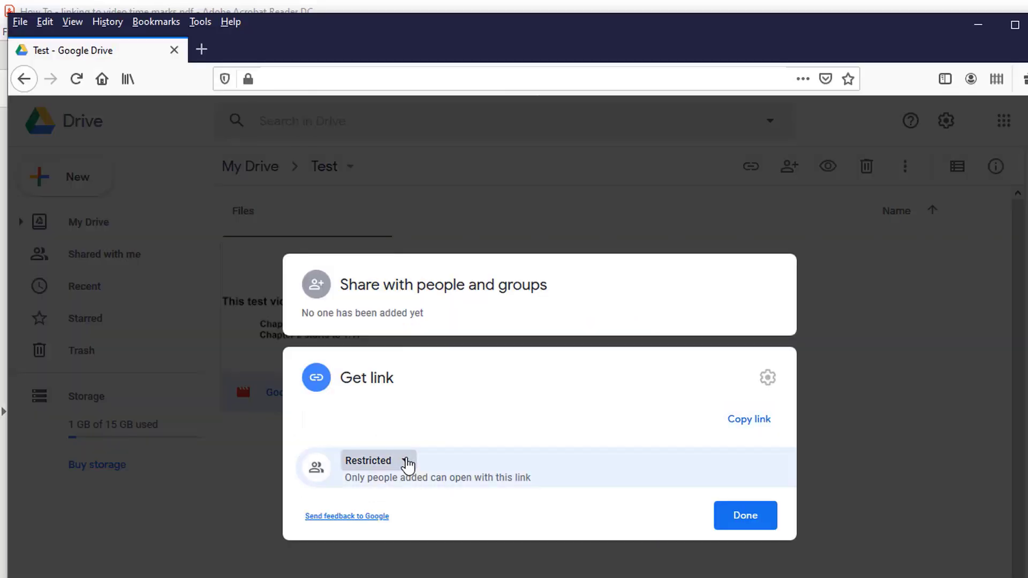
click(406, 462)
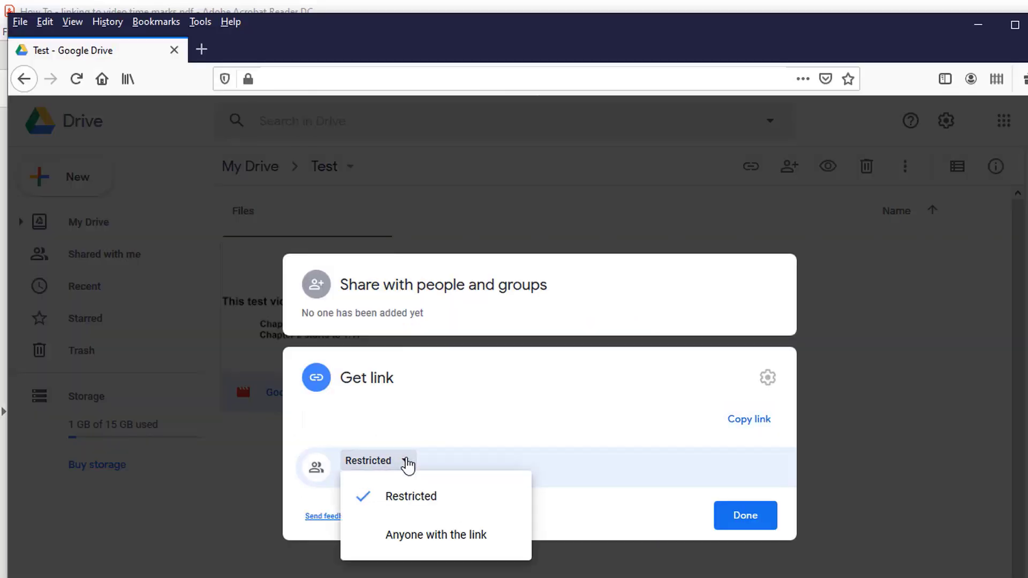
click(407, 535)
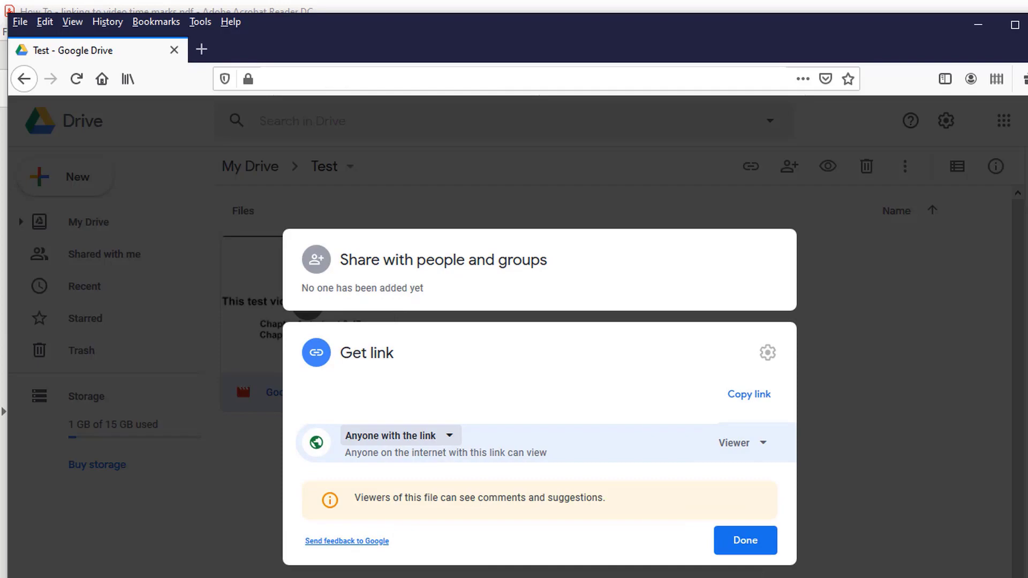
- Copy the video's shareable link, finish the sharing settings and minimize the browser
key(alt+Tab)
click(746, 397)
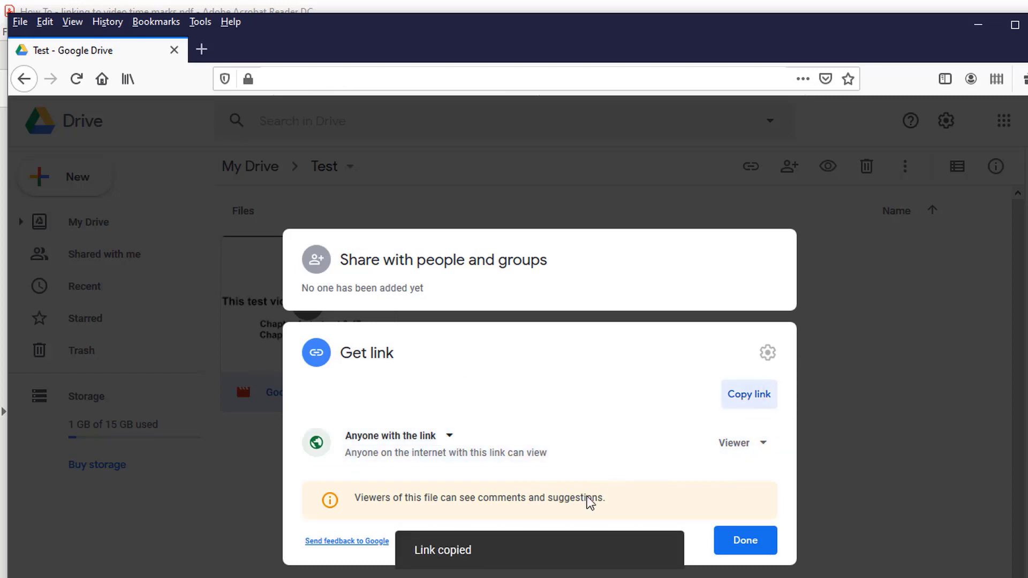
click(738, 541)
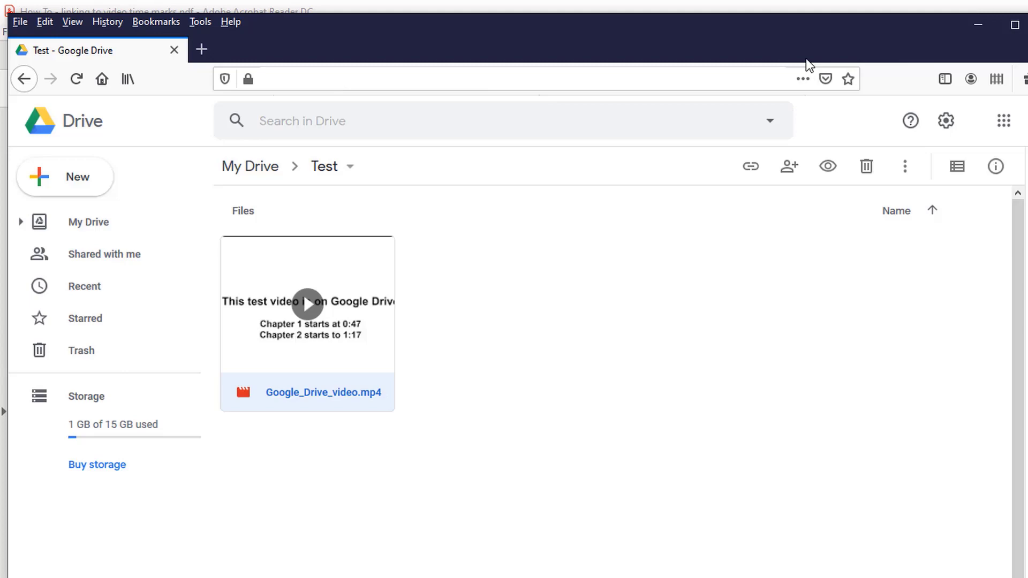
click(980, 24)
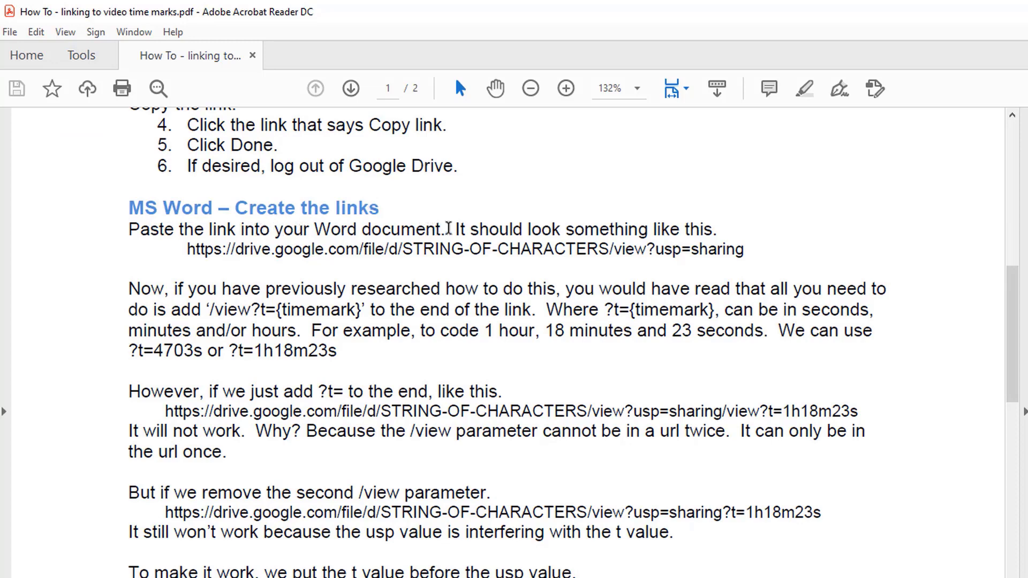
- Switch to the Word document and paste the video link below the Chapter 1 line, matching the document's text formatting
key(alt+Tab)
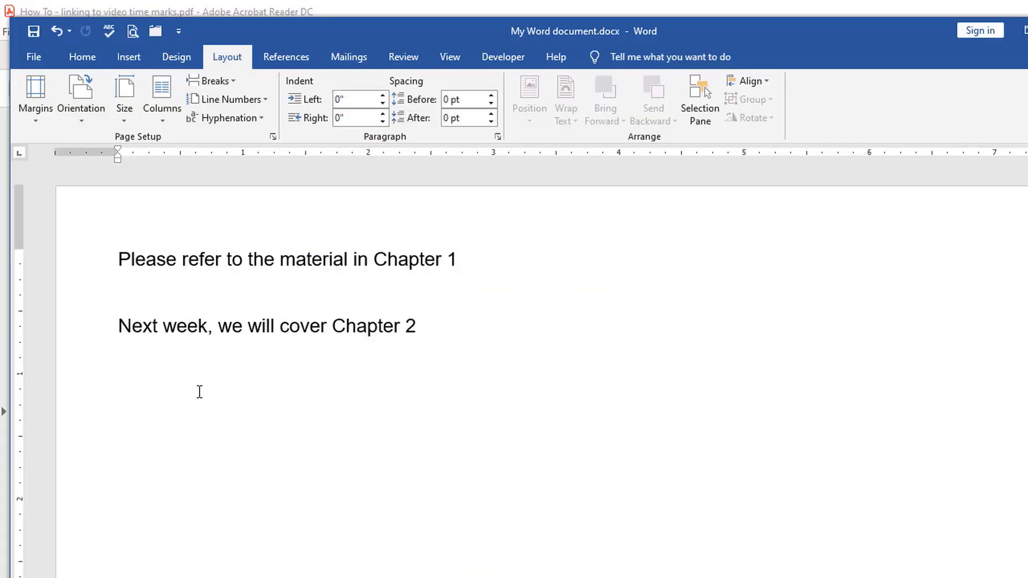
key(ctrl+v)
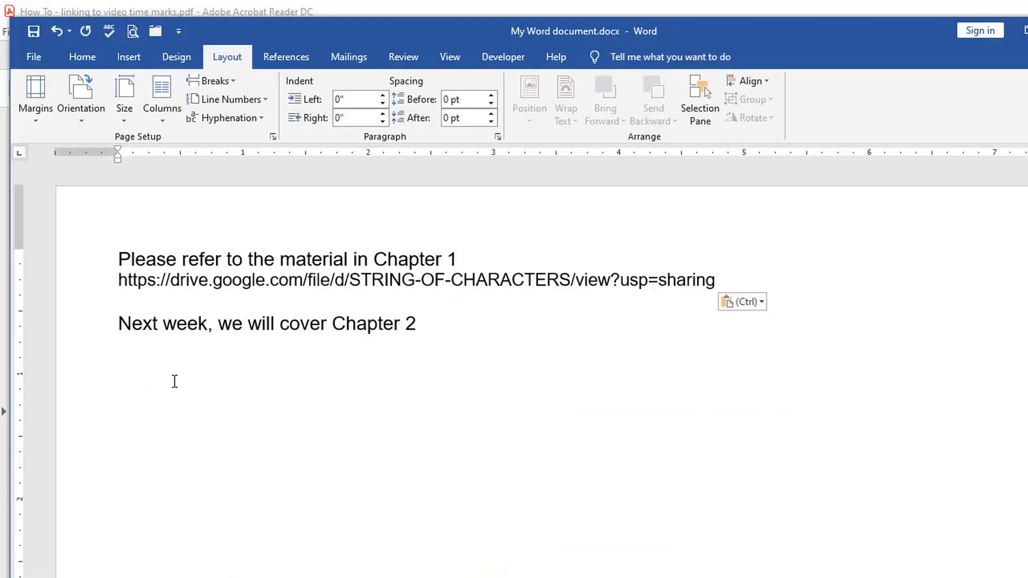
click(761, 303)
click(800, 342)
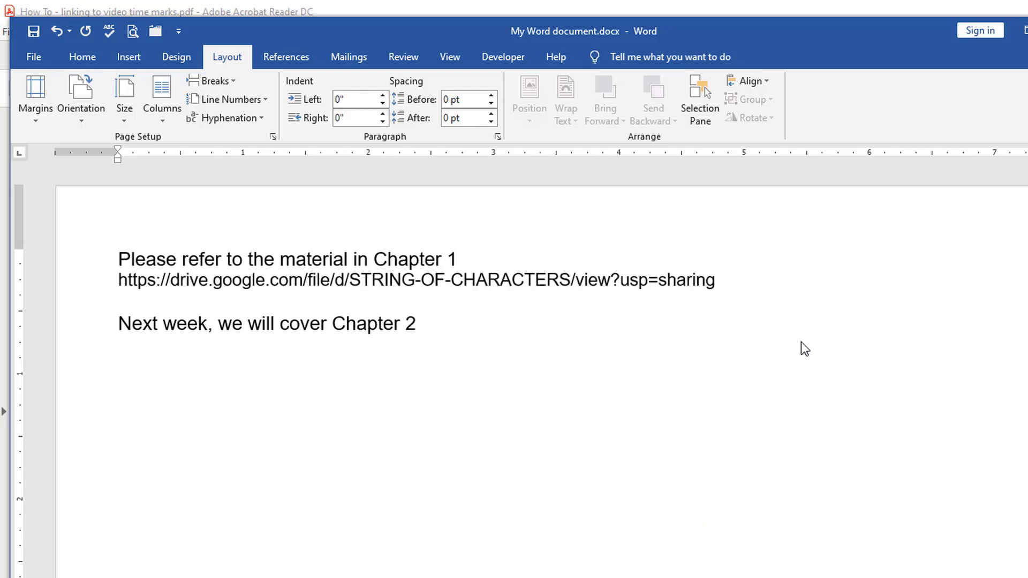
- Paste the same video link below the Chapter 2 line, matching the document's text formatting
click(138, 346)
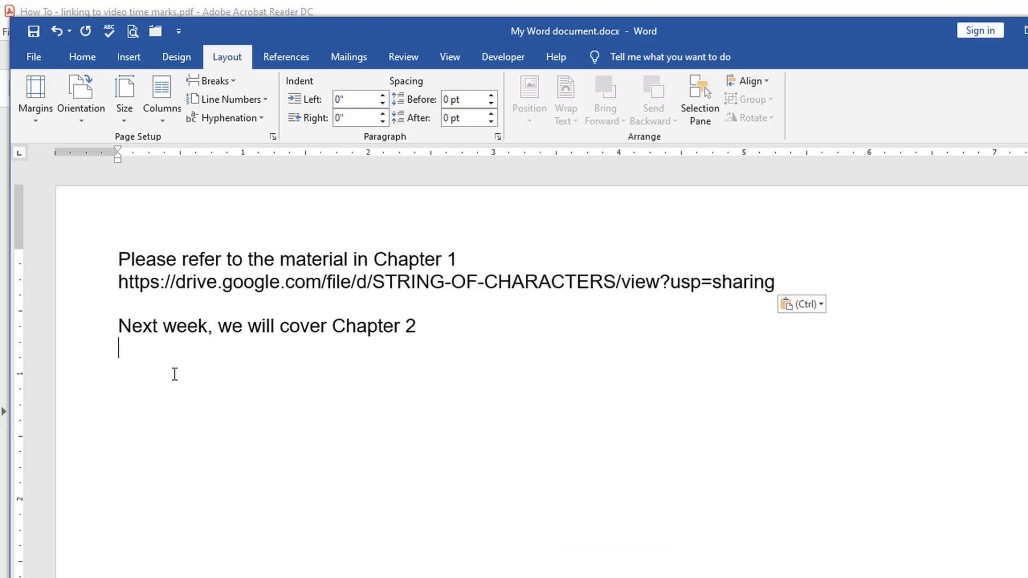
key(ctrl+v)
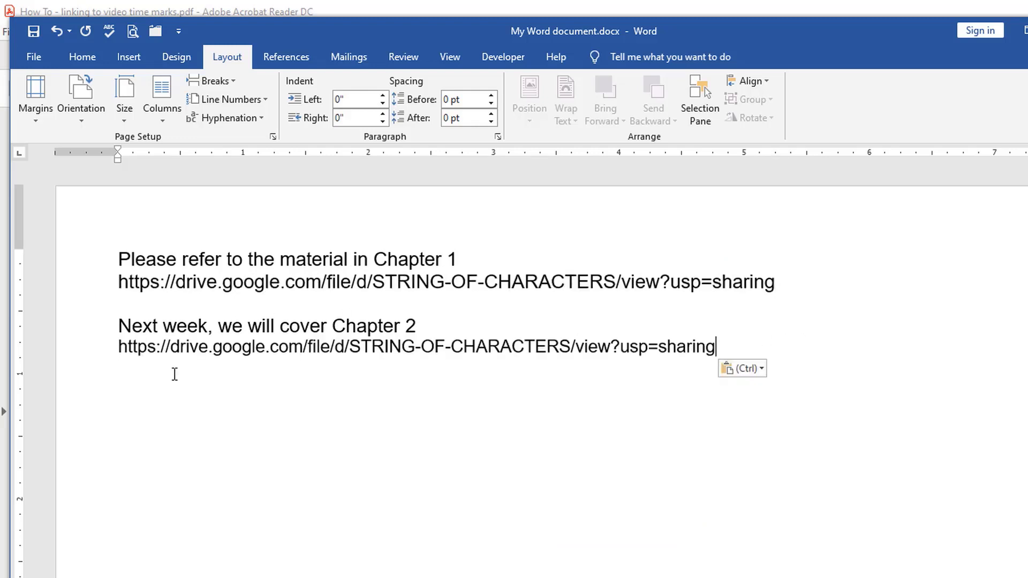
click(760, 369)
click(801, 409)
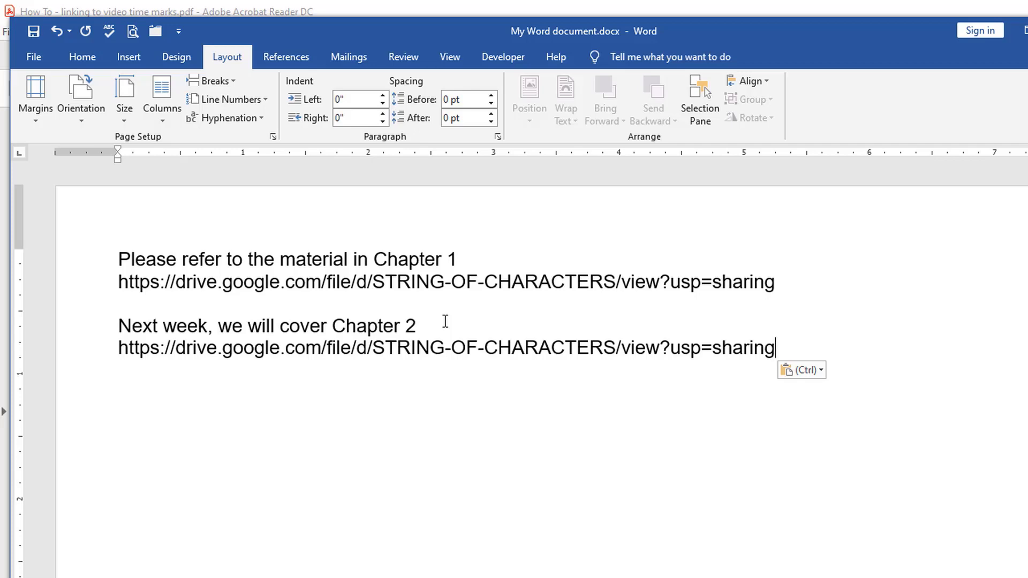
- Check the handout's time mark instructions, return to Word and append "/view?t=47s" to the Chapter 1 link
key(alt+Tab)
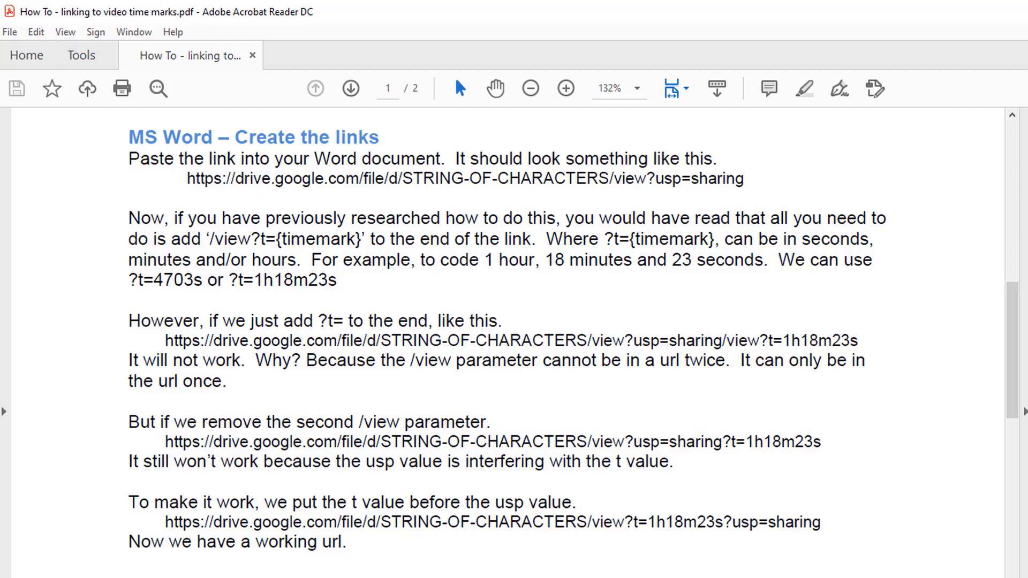
key(alt+Tab)
text(/view?usp=sharing/view)
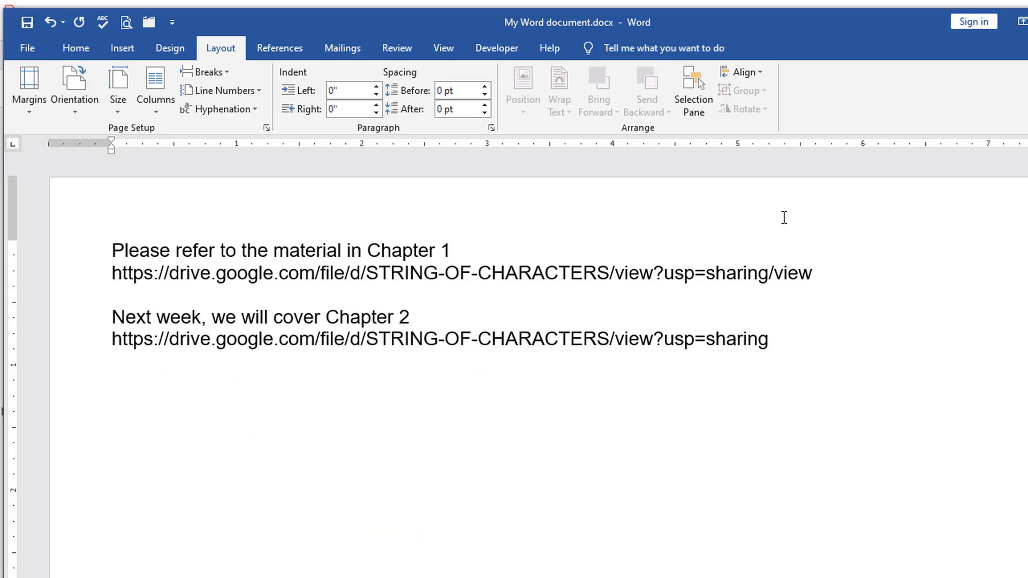
text(?t=)
text(47s)
- Compare the two "/view" parameters in the Chapter 1 link and remove the second one
drag(769, 273, 808, 274)
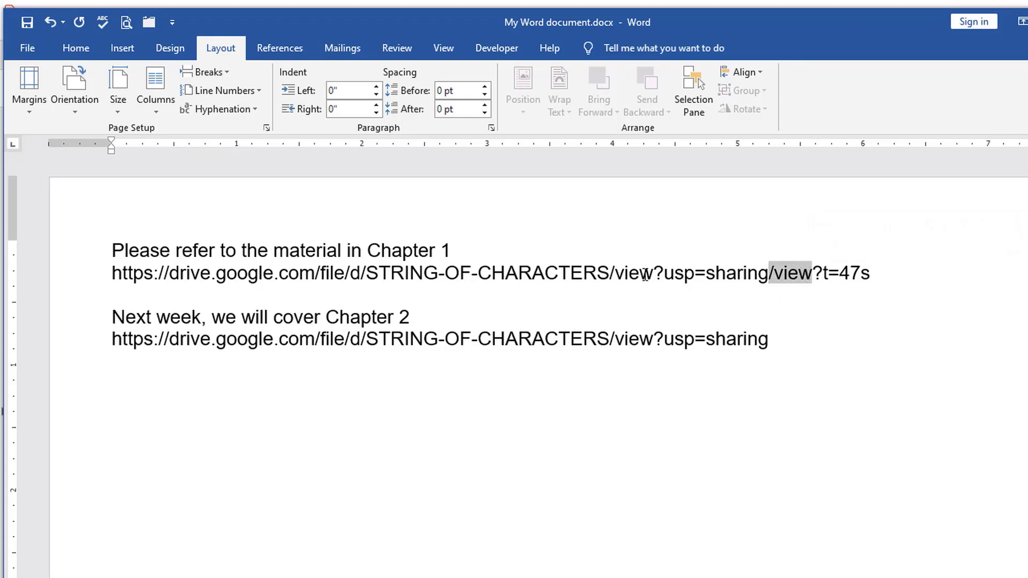
drag(611, 274, 640, 275)
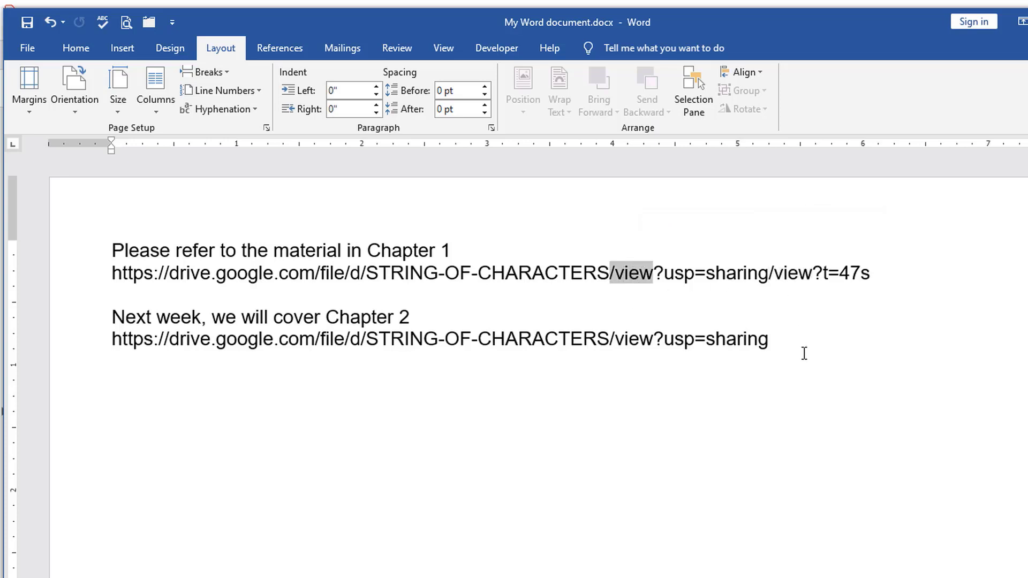
click(840, 358)
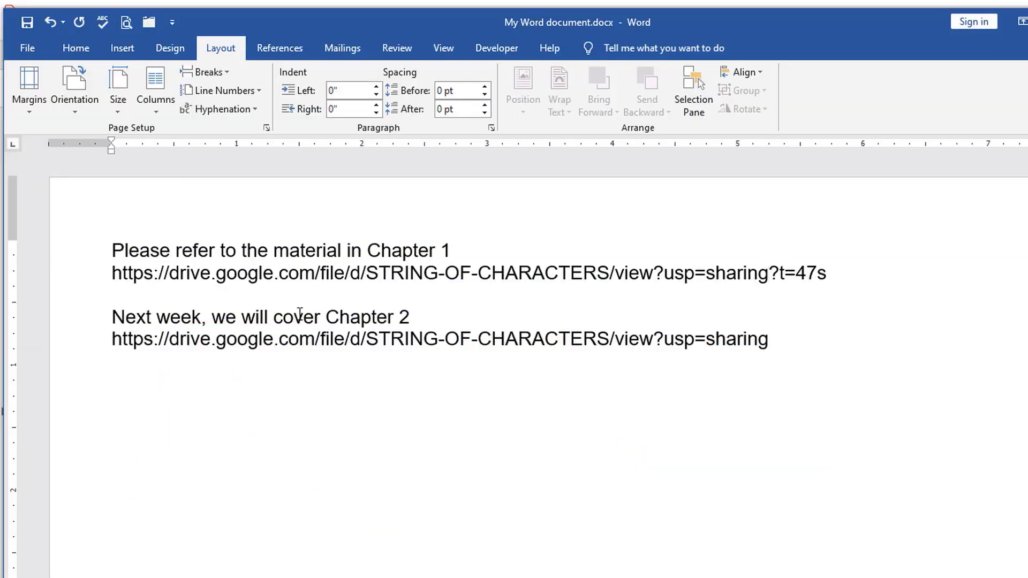
- Move "?t=47s" in the Chapter 1 link so that it stands directly before "?usp=sharing"
key(shift+Right)
key(shift+Right)
key(shift+Right)
key(shift+Right)
key(shift+Right)
key(shift+Right)
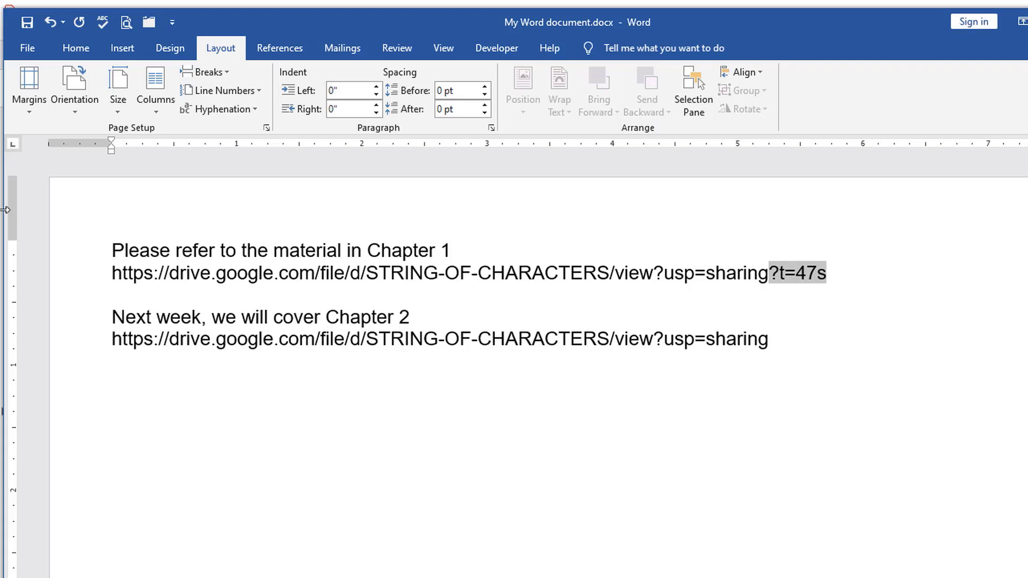
key(Delete)
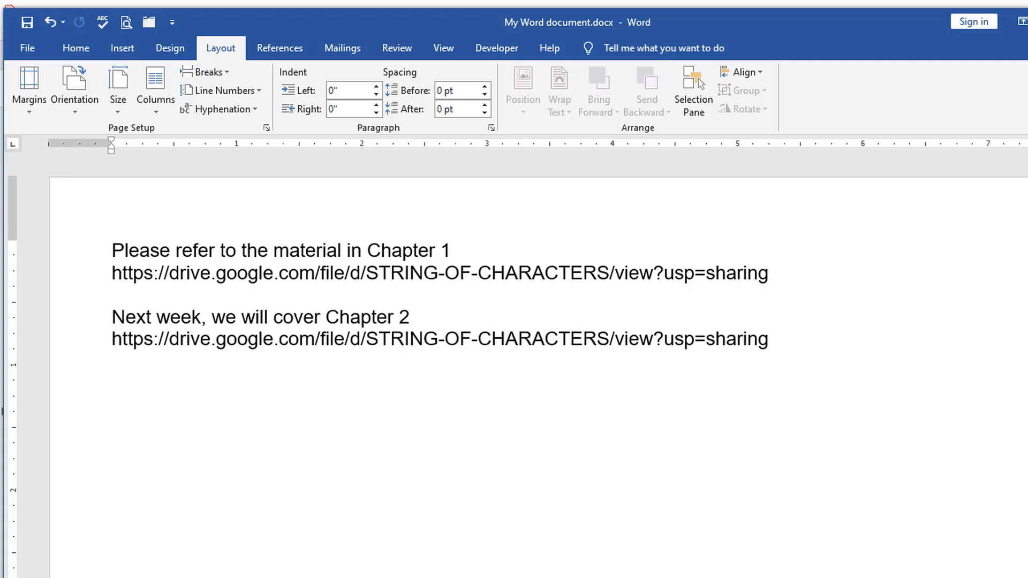
click(656, 274)
key(ctrl+v)
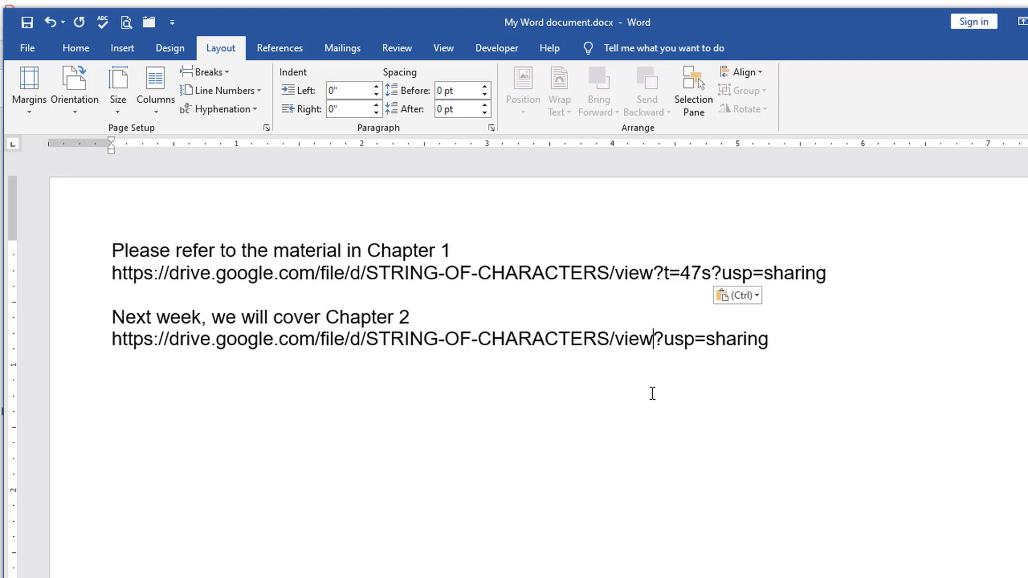
- Insert "?t=1m17s" before "?usp=sharing" in the Chapter 2 link and save the document
text(?)
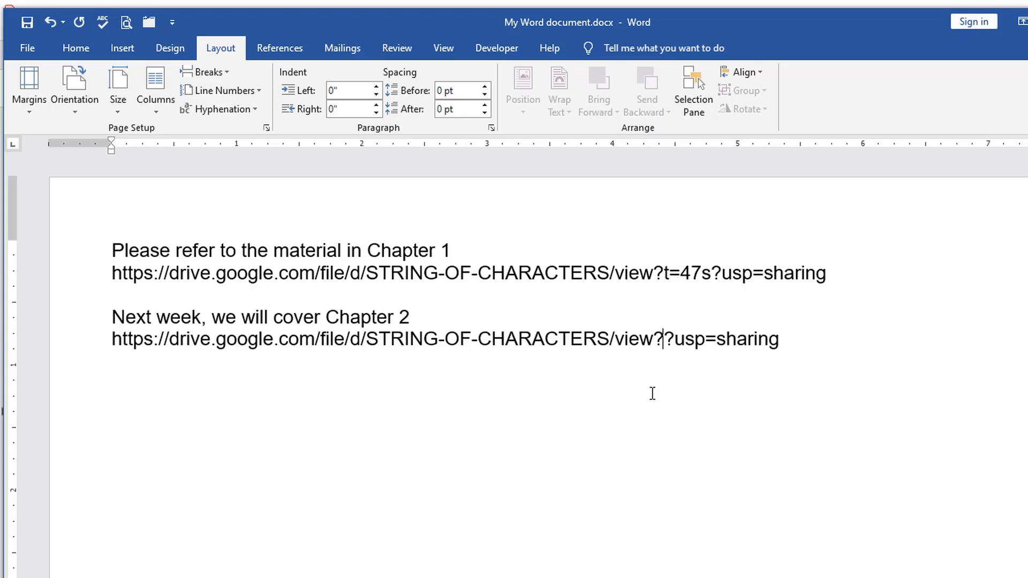
text(t=)
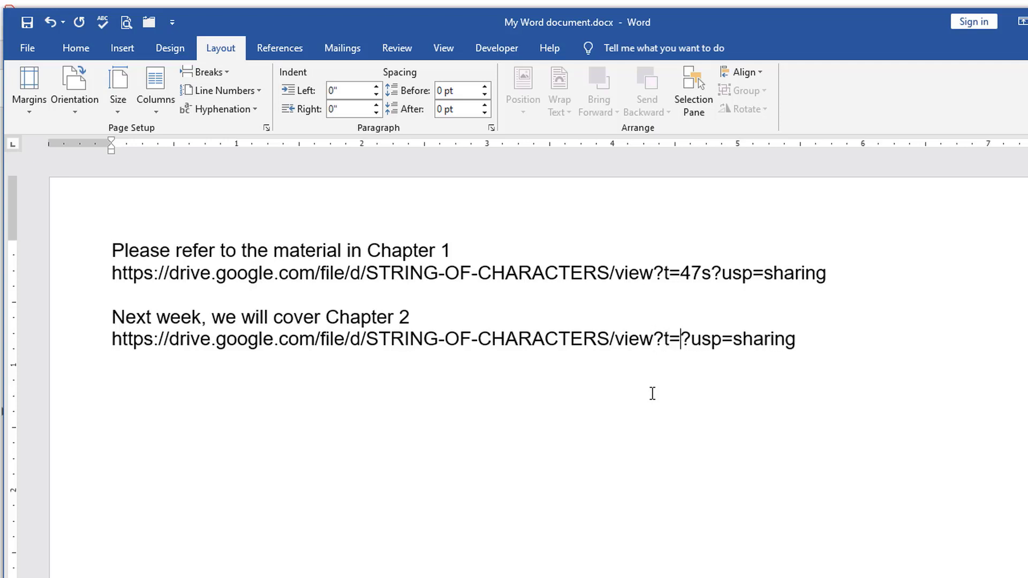
text(1m)
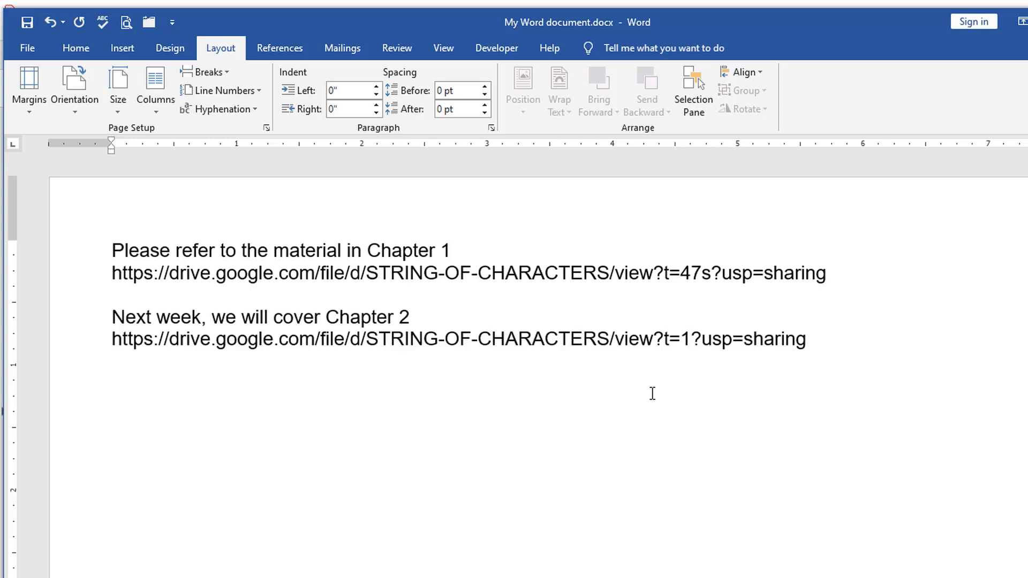
text(17s)
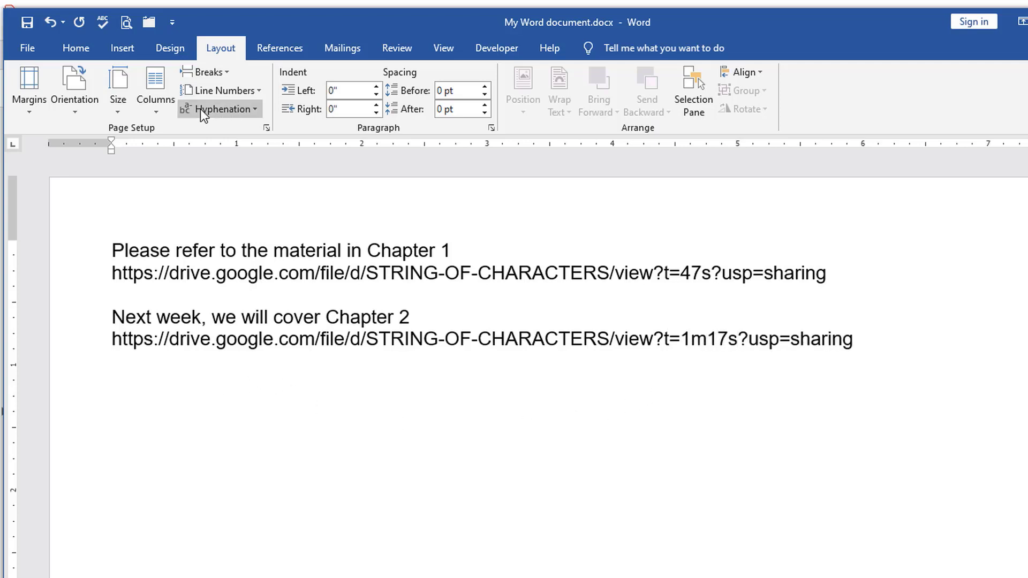
click(26, 24)
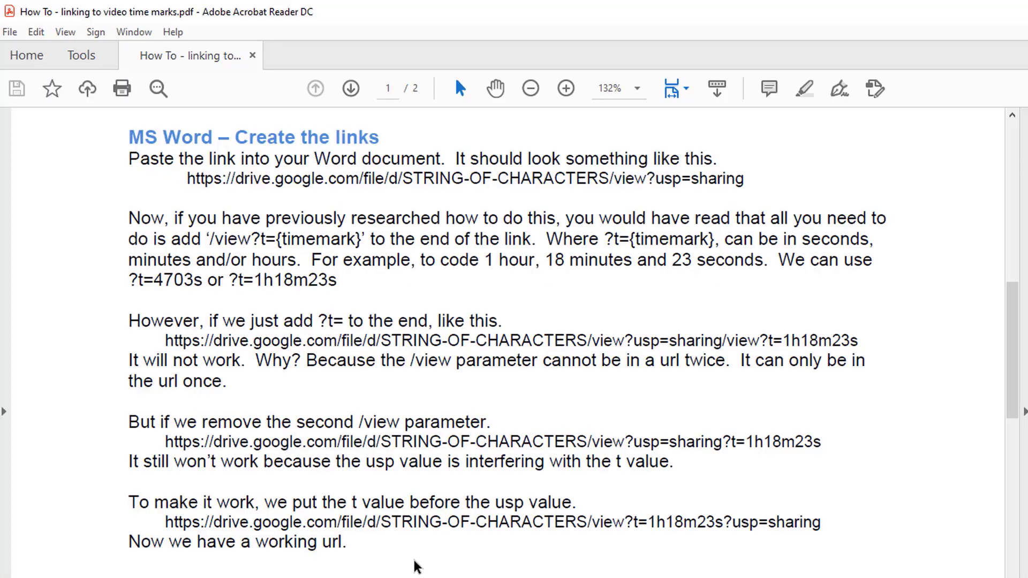
- Check the handout's next instructions, return to Word and start inserting a hyperlink on the whole Chapter 1 URL
drag(1012, 330, 1012, 469)
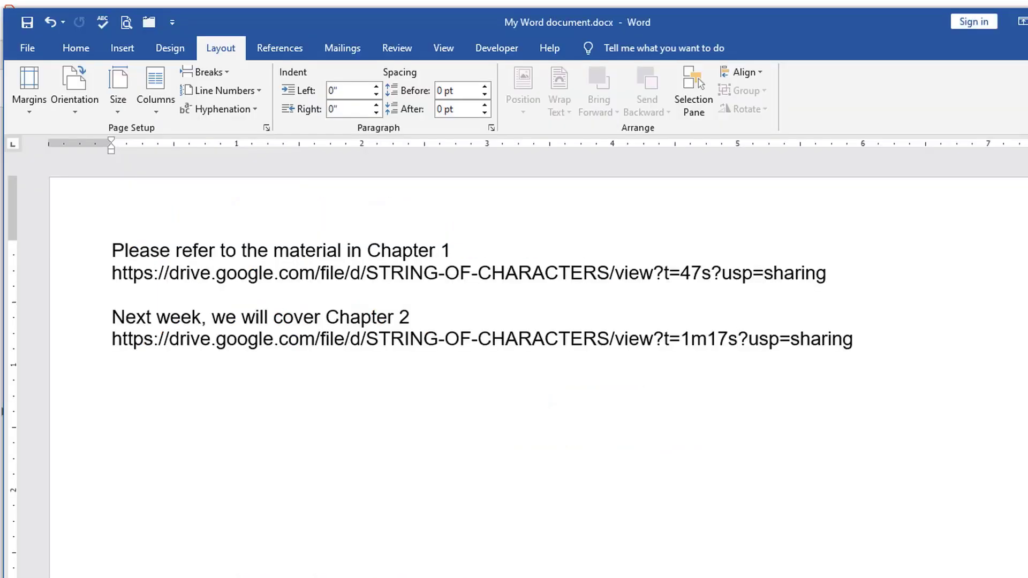
drag(112, 272, 825, 276)
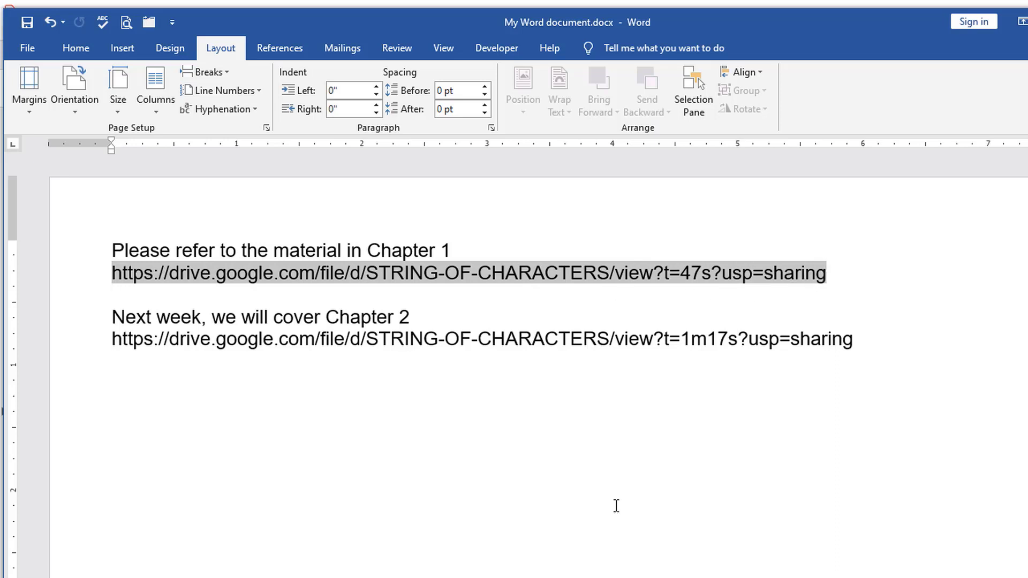
click(120, 49)
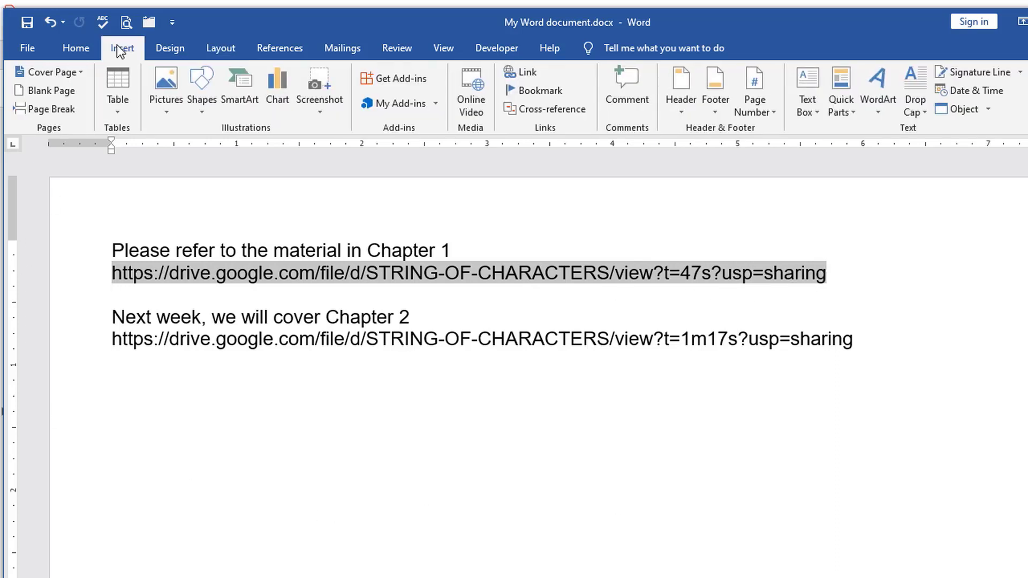
click(525, 73)
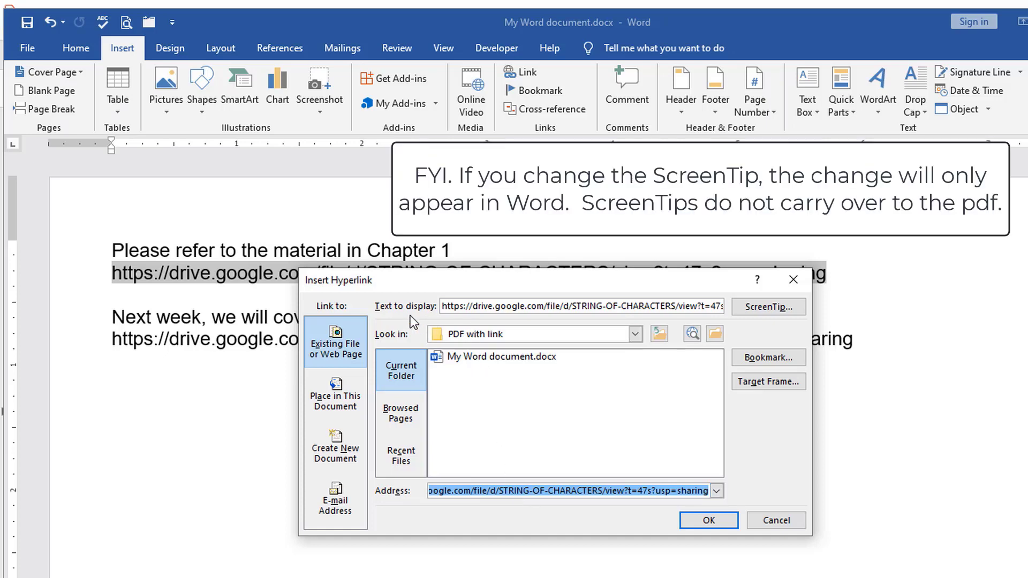
- Replace the display text of the Chapter 1 URL's hyperlink with "Chapter 1" and apply the link
click(442, 306)
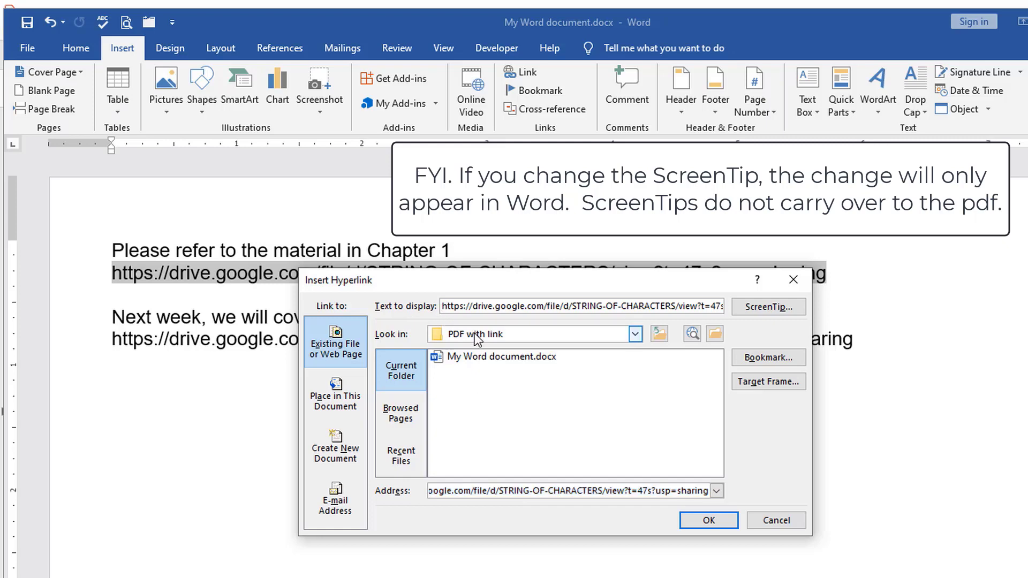
key(Delete)
key(Delete)
key(Delete)
key(Delete)
key(Delete)
key(Delete)
key(Delete)
key(Delete)
key(Delete)
key(Delete)
key(Delete)
key(Delete)
key(Delete)
key(Delete)
key(Delete)
key(Delete)
key(Delete)
key(Delete)
key(Delete)
key(Delete)
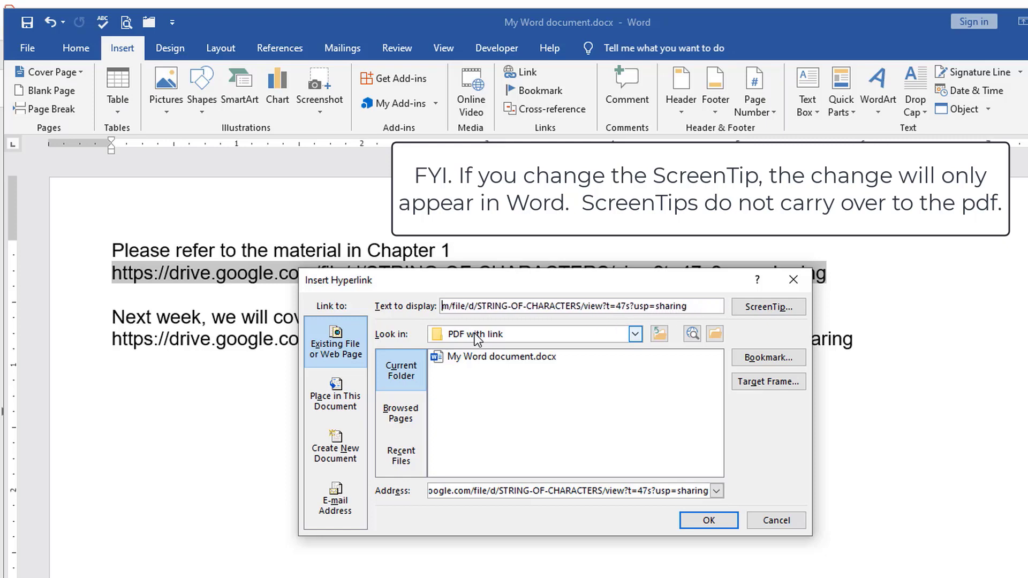
key(Delete)
key(Delete)
key(Delete)
key(Delete)
key(Delete)
key(Delete)
key(Delete)
key(Delete)
key(Delete)
key(Delete)
key(Delete)
key(Delete)
key(Delete)
key(Delete)
key(Delete)
key(Delete)
key(Delete)
key(Delete)
key(Delete)
key(Delete)
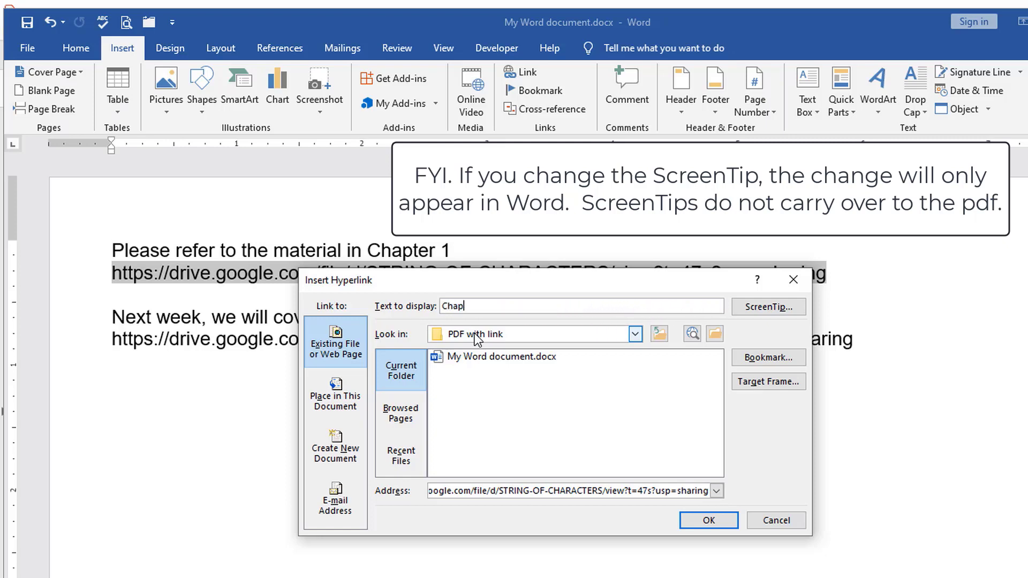
text(Chapter 1)
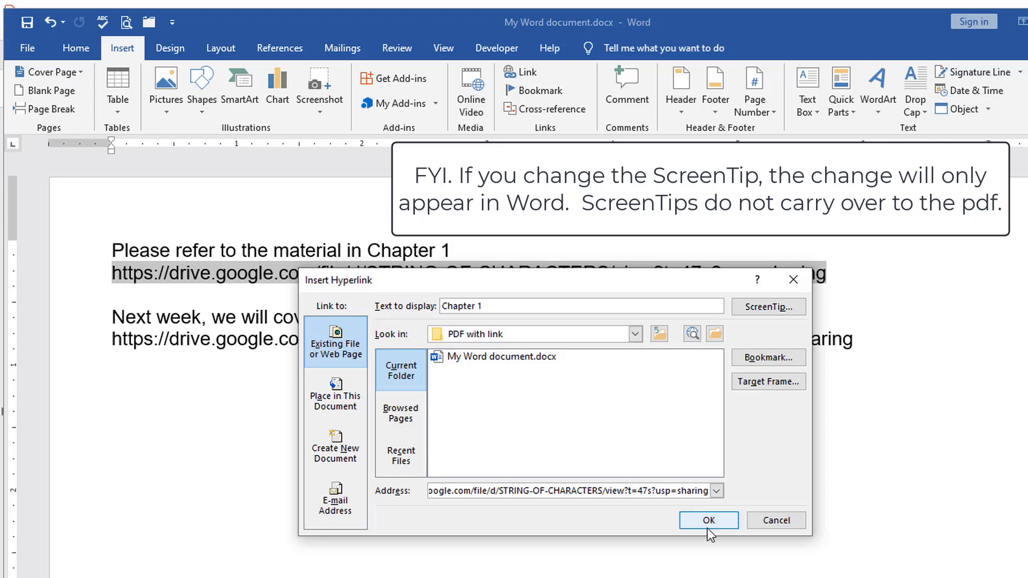
click(708, 519)
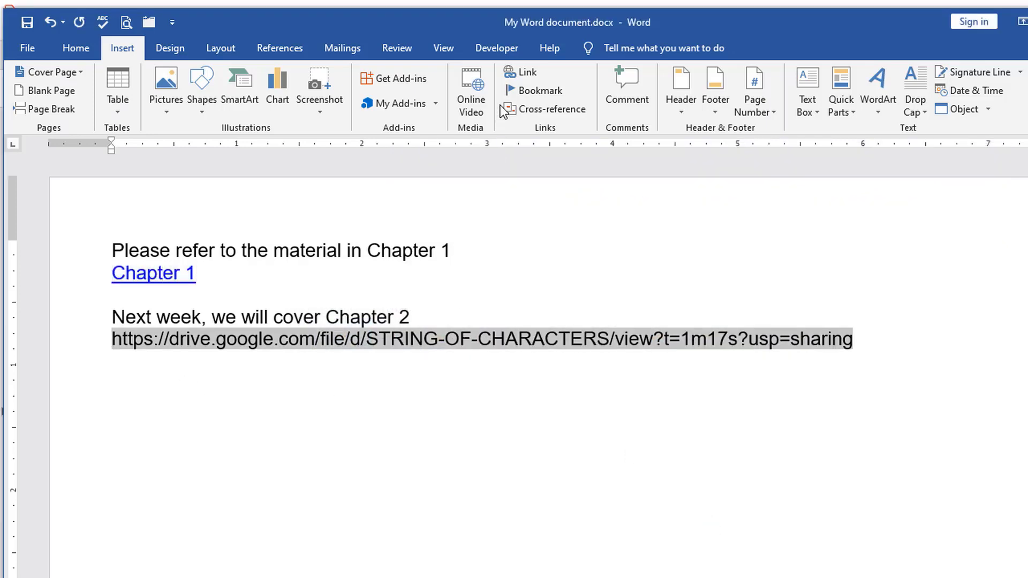
- Insert a hyperlink on the selected Chapter 2 URL with "Chapter 2" as its display text
click(524, 74)
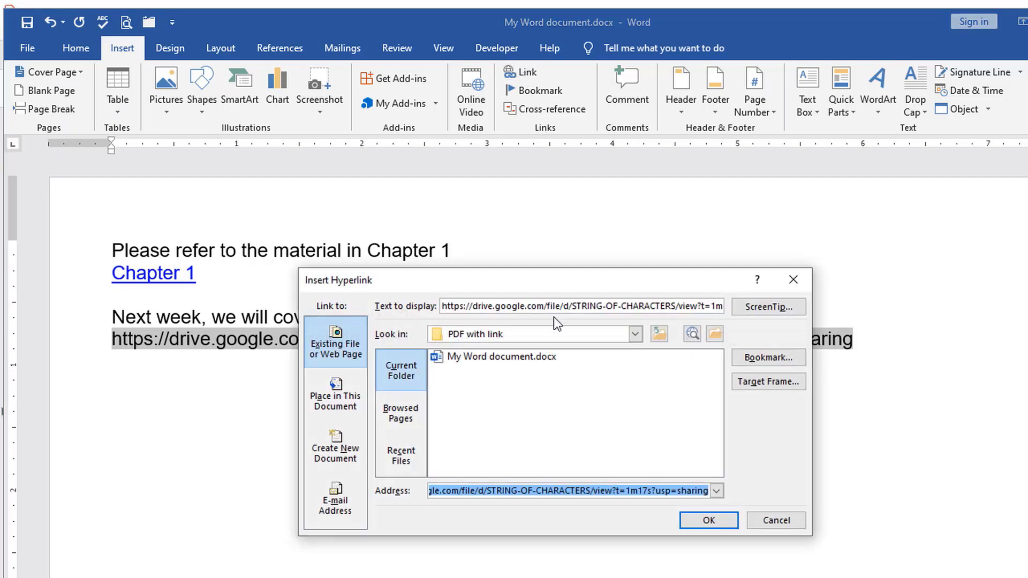
drag(443, 308, 722, 310)
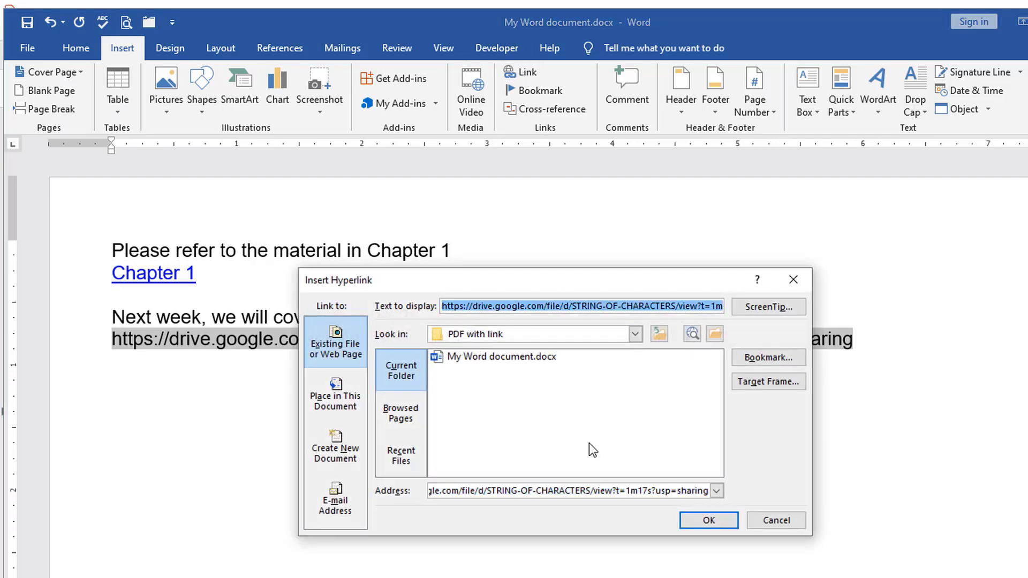
key(BackSpace)
text(C)
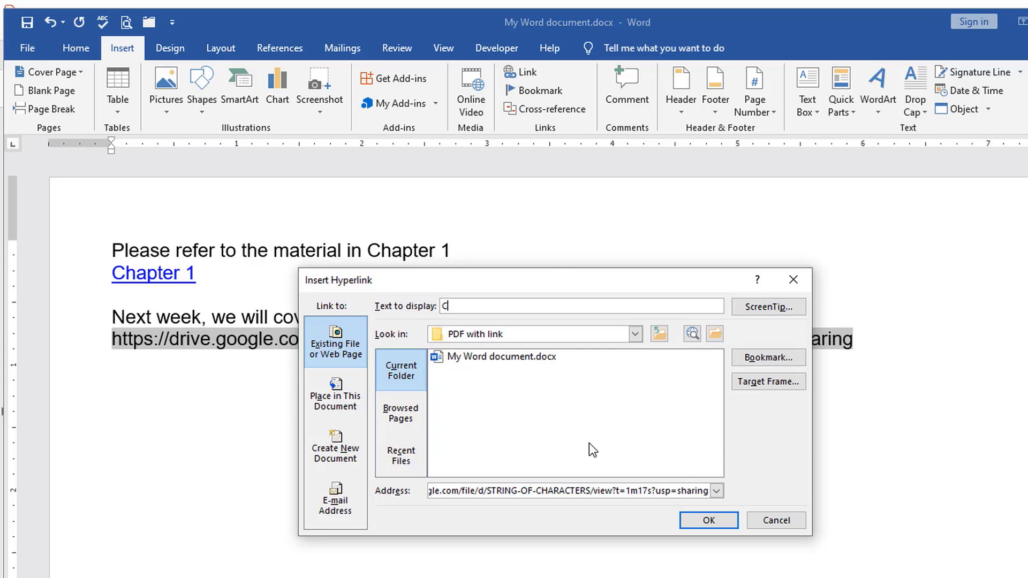
text(hapter 2)
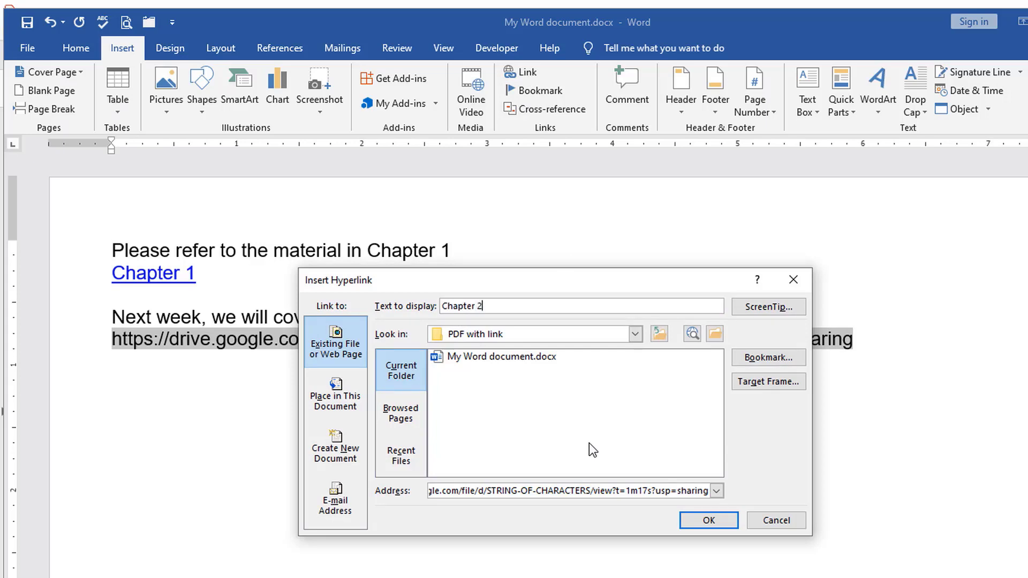
click(707, 520)
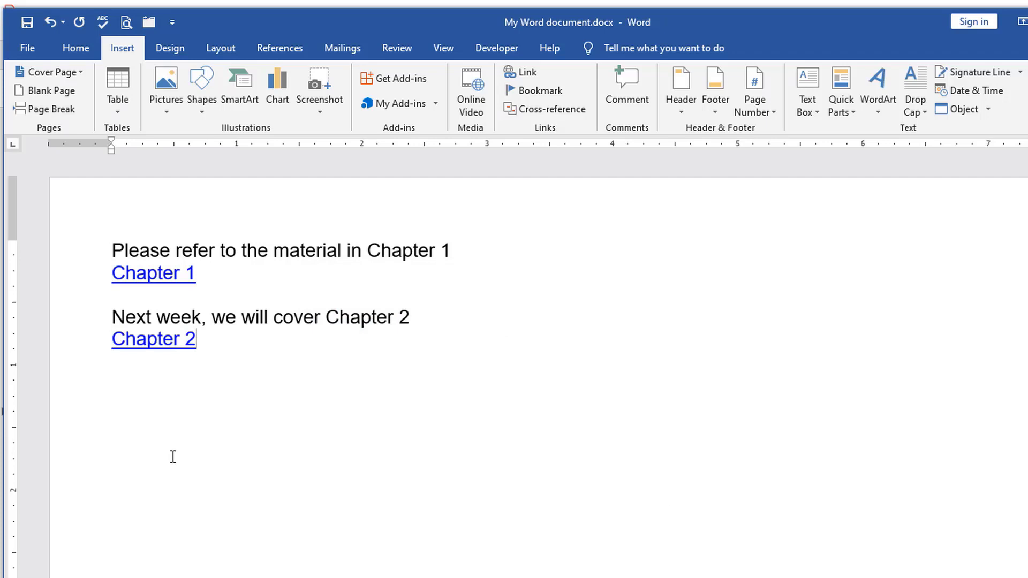
- Check the handout's PDF creation instructions, then start saving a copy of the Word document under the name "My pdf"
mouse_move(156, 342)
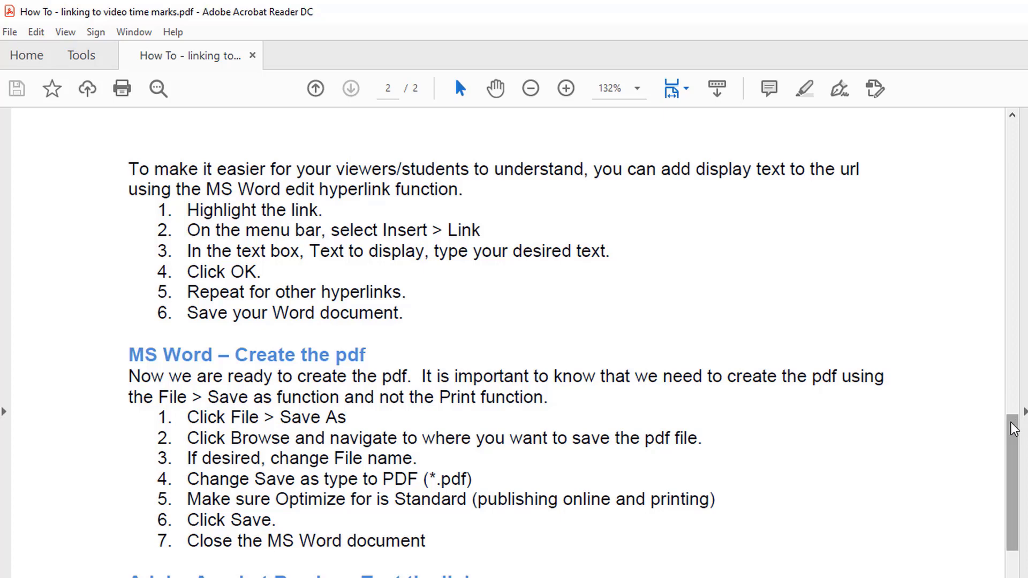
drag(1013, 426, 1012, 475)
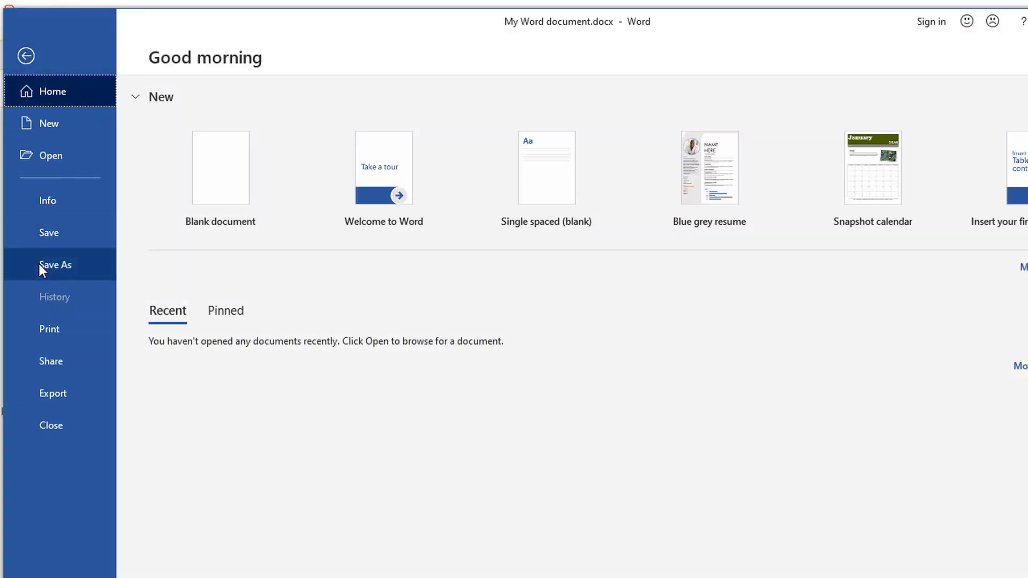
click(40, 265)
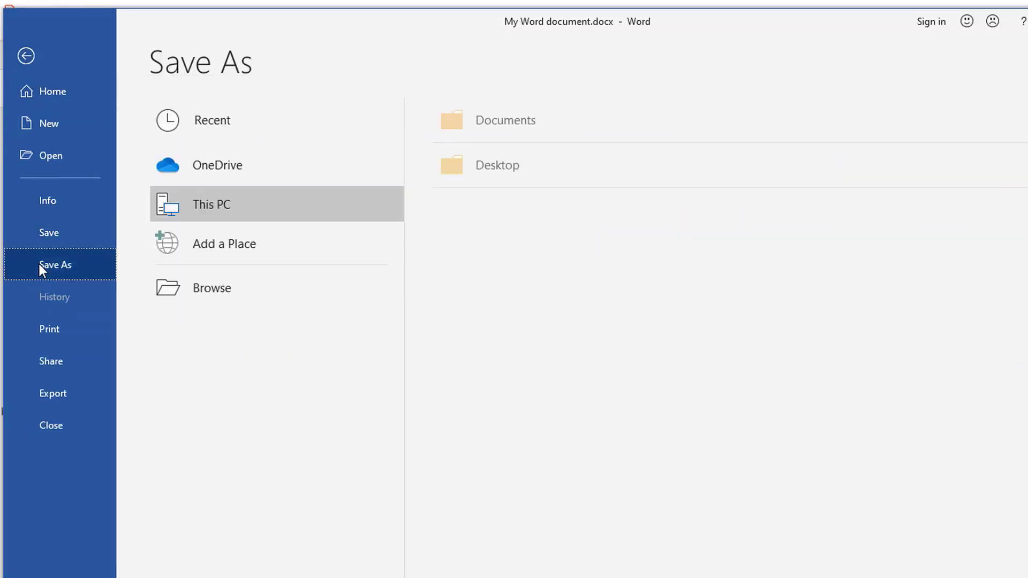
click(217, 295)
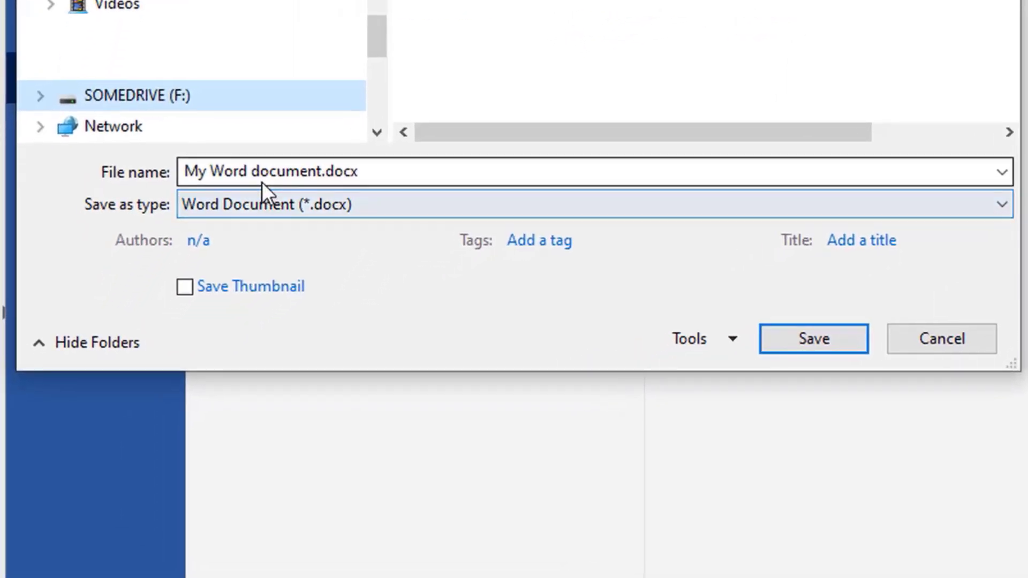
click(134, 323)
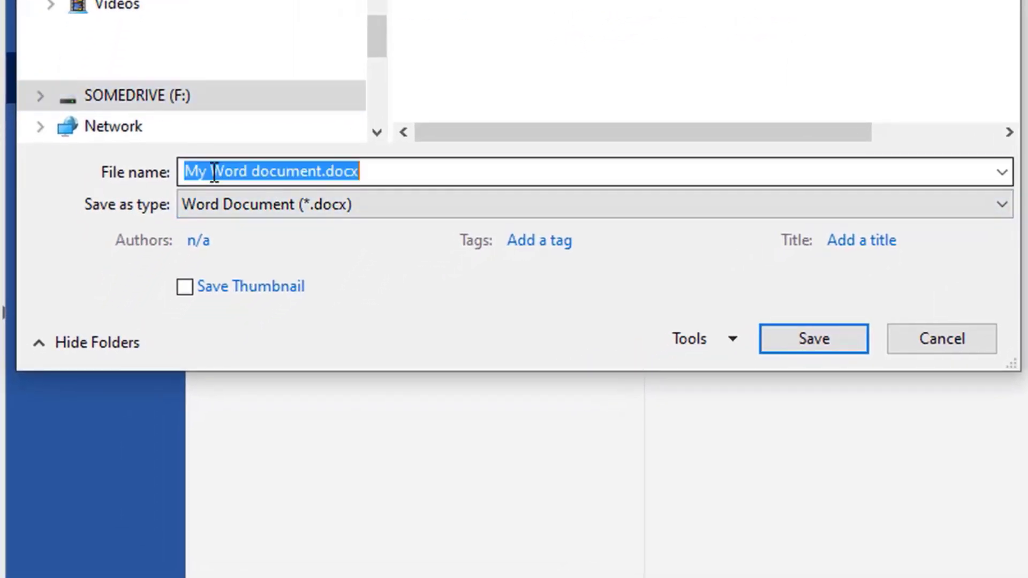
click(214, 172)
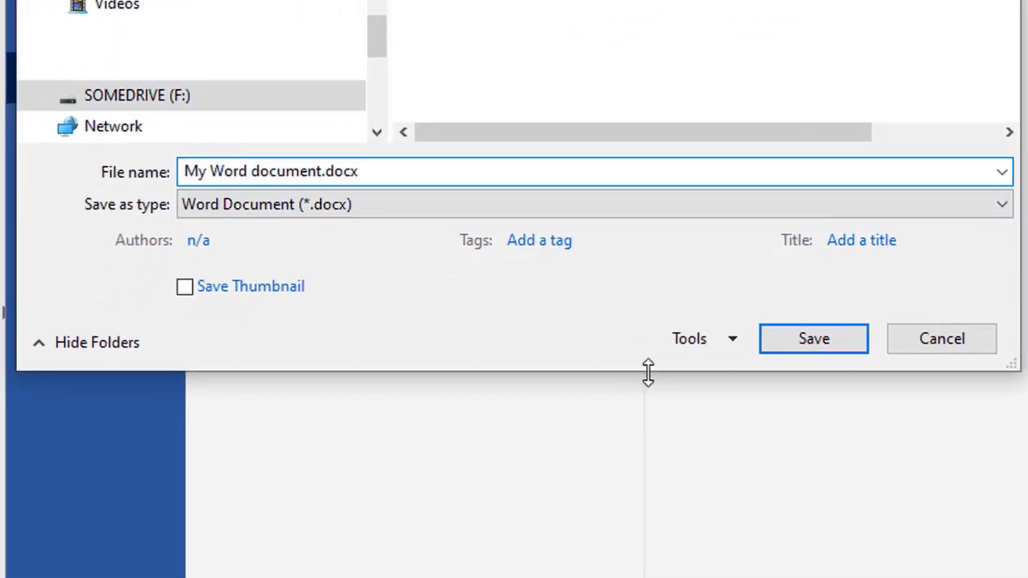
text(pdf)
key(Delete)
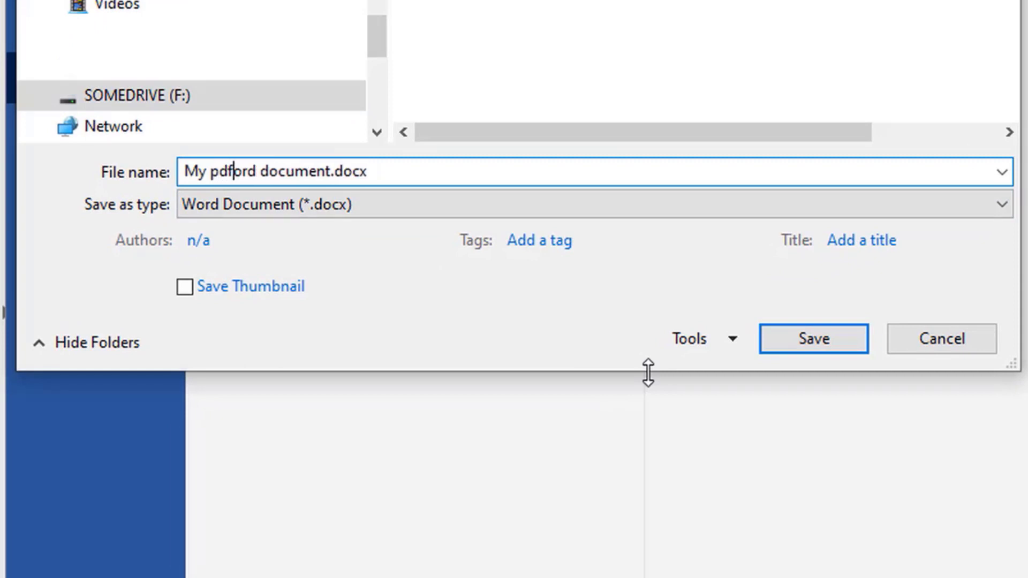
key(Delete)
key(Delete)
key(Delete)
key(Delete)
key(Delete)
key(Delete)
key(Delete)
key(Delete)
key(Delete)
key(Delete)
key(Delete)
key(Delete)
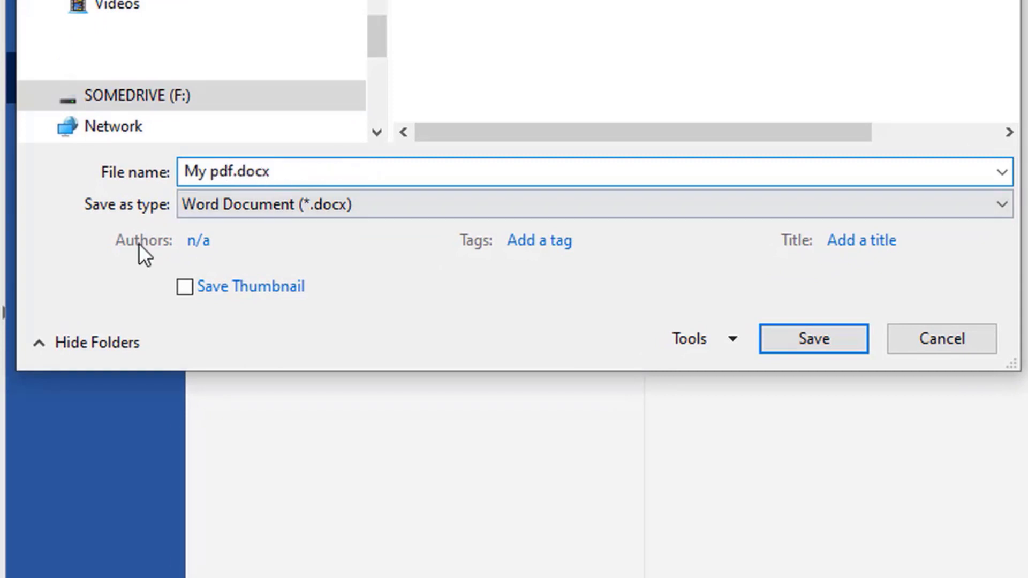
- Set the copy's file type to PDF (*.pdf) and save it in the "PDF with link" folder
click(1002, 205)
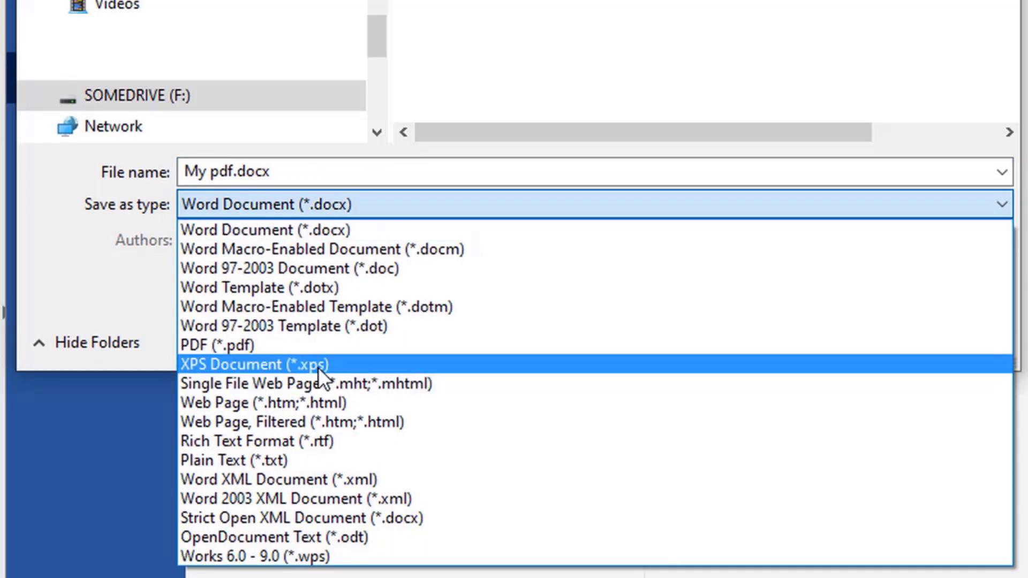
click(223, 345)
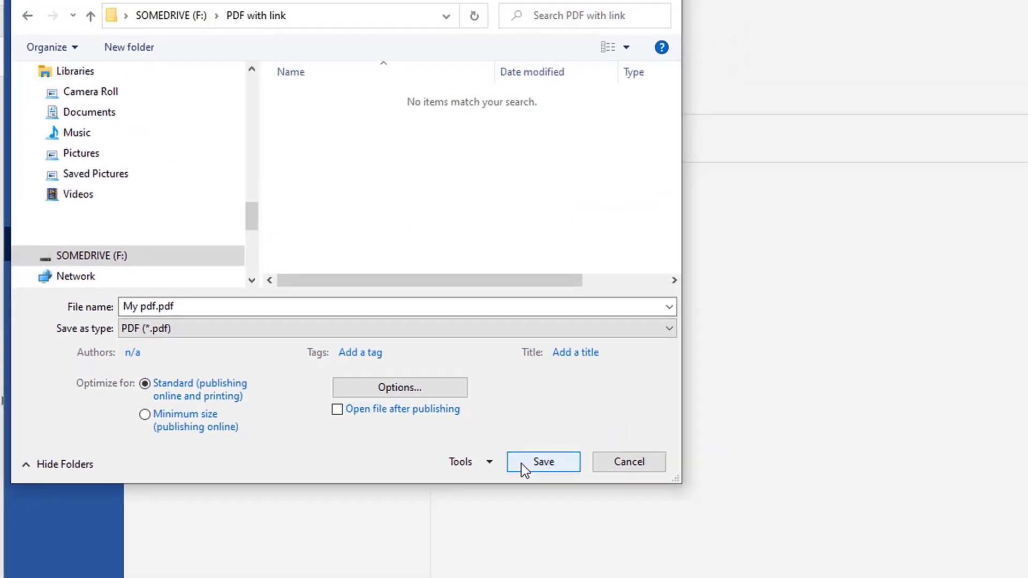
click(814, 403)
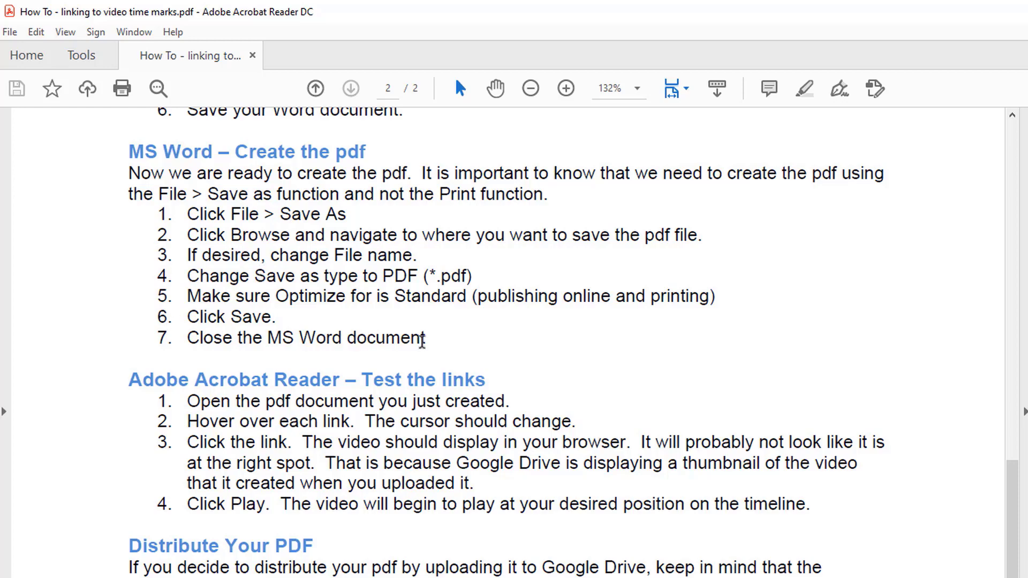
- Open My pdf.pdf from the "PDF with link" folder and follow its Chapter 1 link to the Google Drive video in the browser
scroll(422, 340, down, 3)
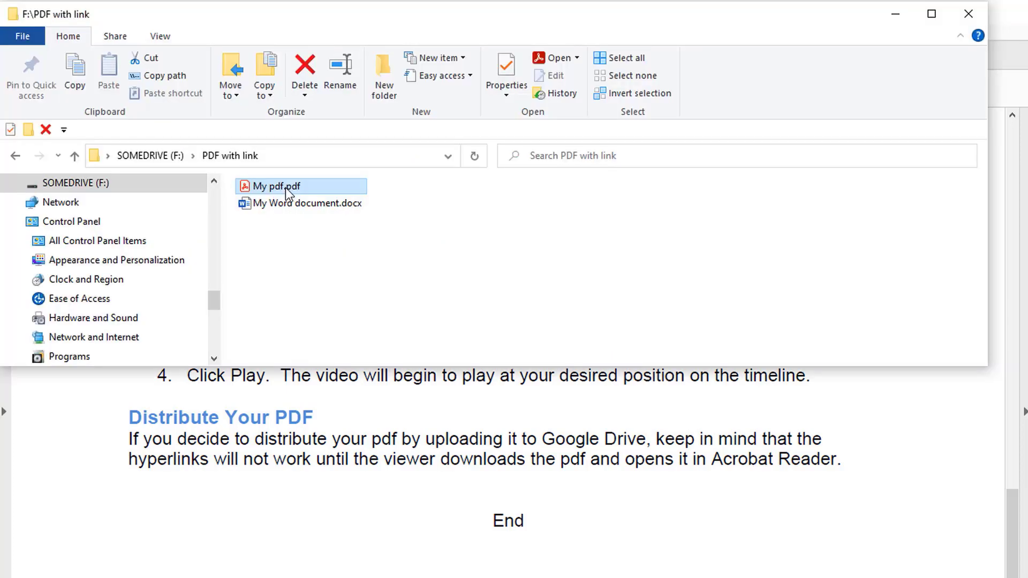
double_click(282, 186)
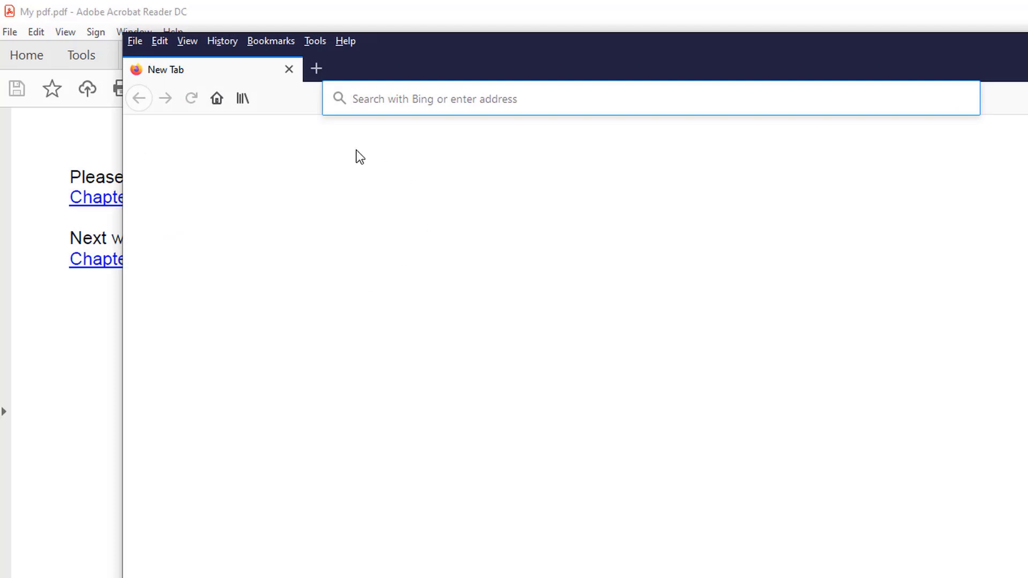
drag(361, 40, 434, 29)
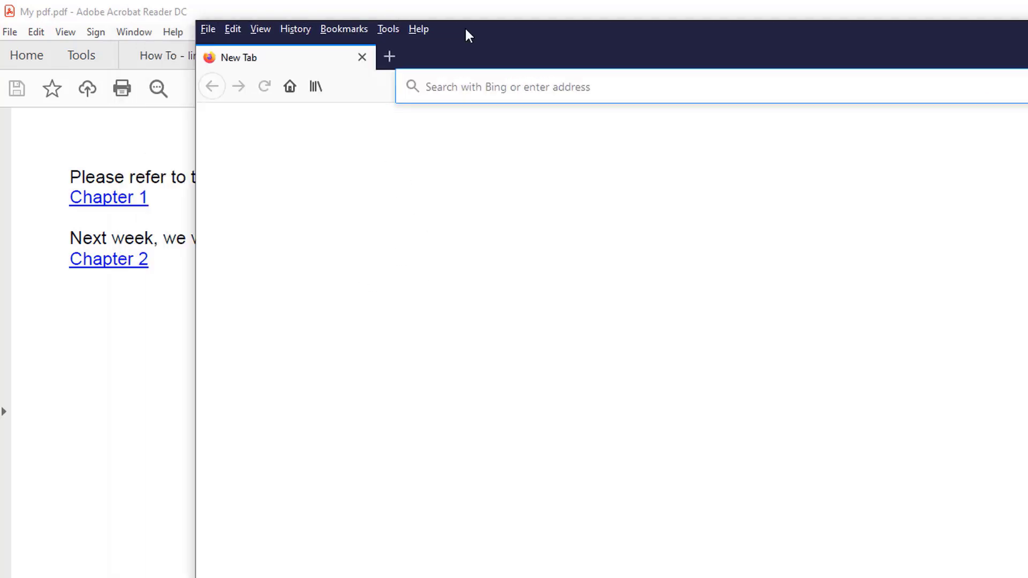
click(19, 224)
click(86, 201)
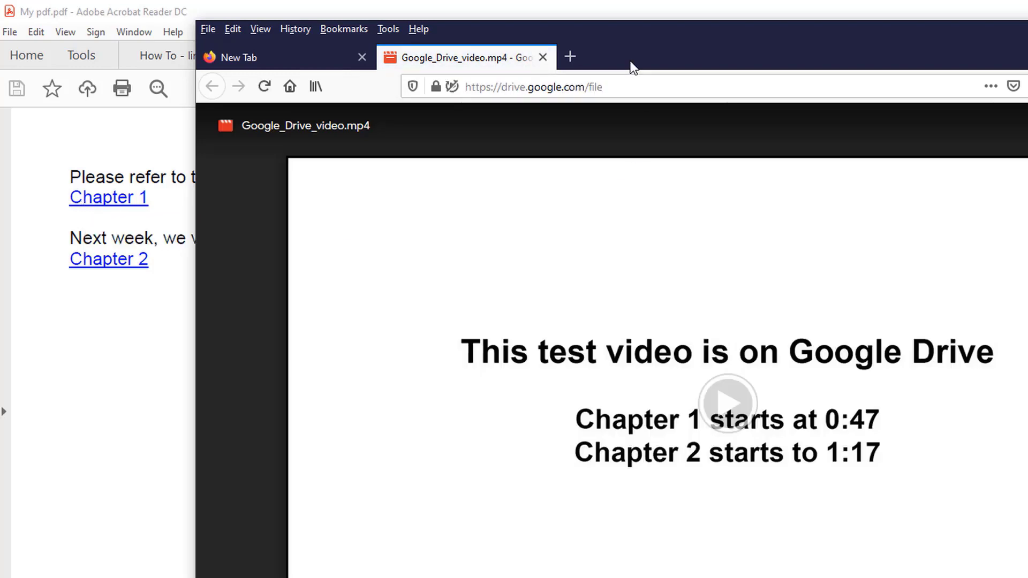
drag(633, 67, 478, 0)
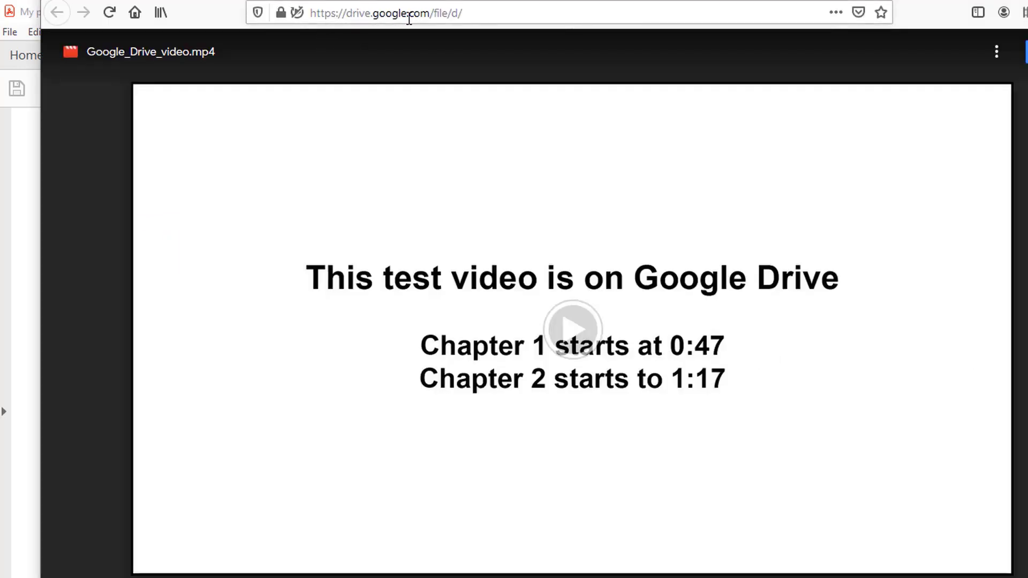